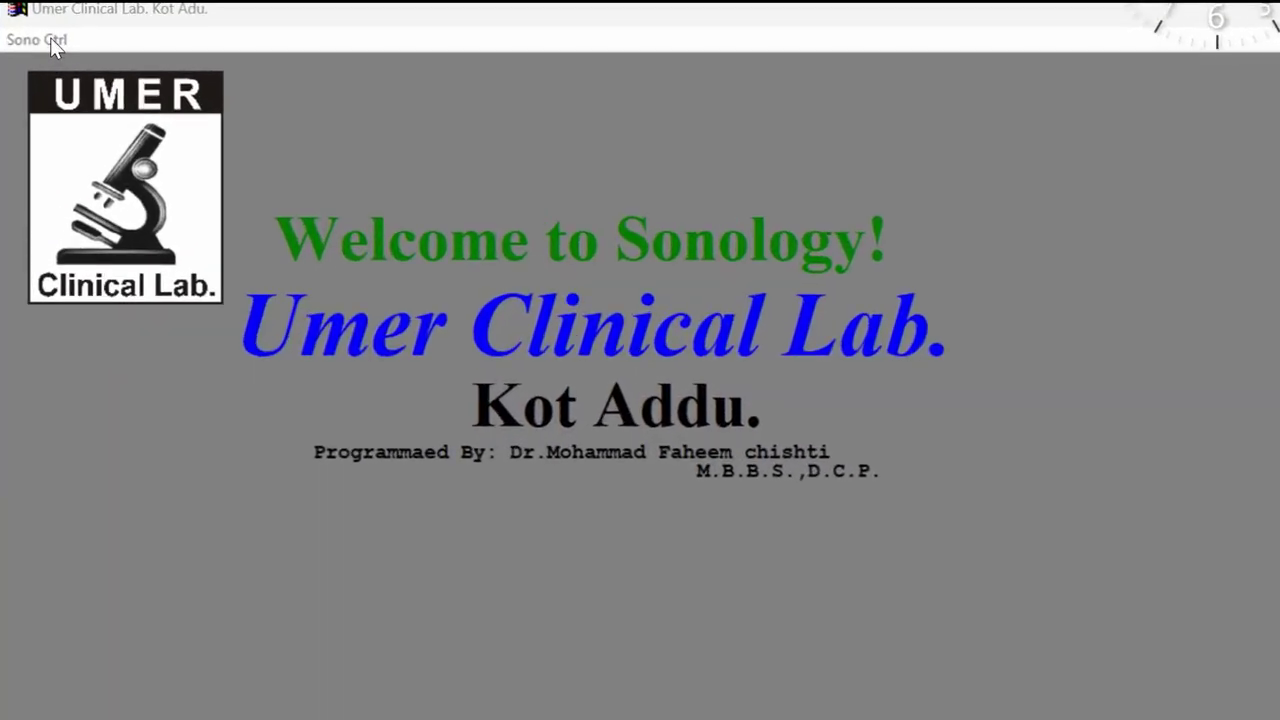
Start a new patient entry from Sono Ctrl and submit the patient's lab number
{"action": "left_click", "coordinate": [50, 37]}
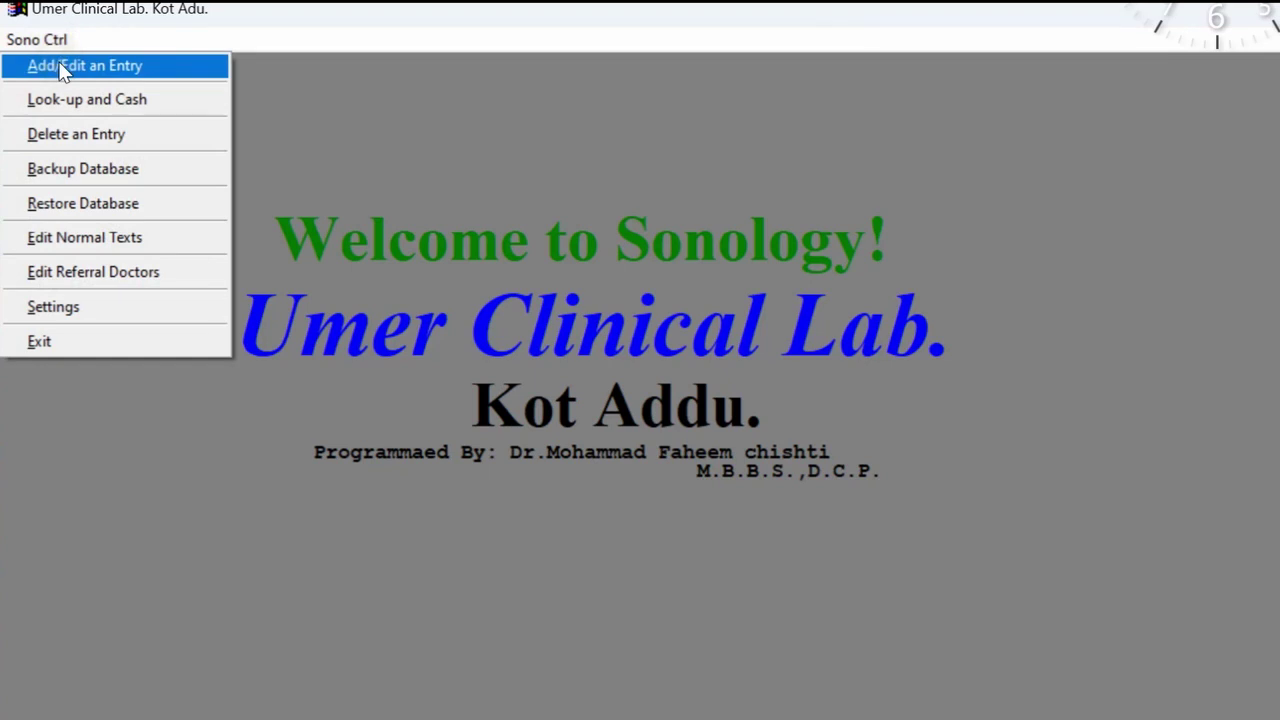
{"action": "left_click", "coordinate": [62, 66]}
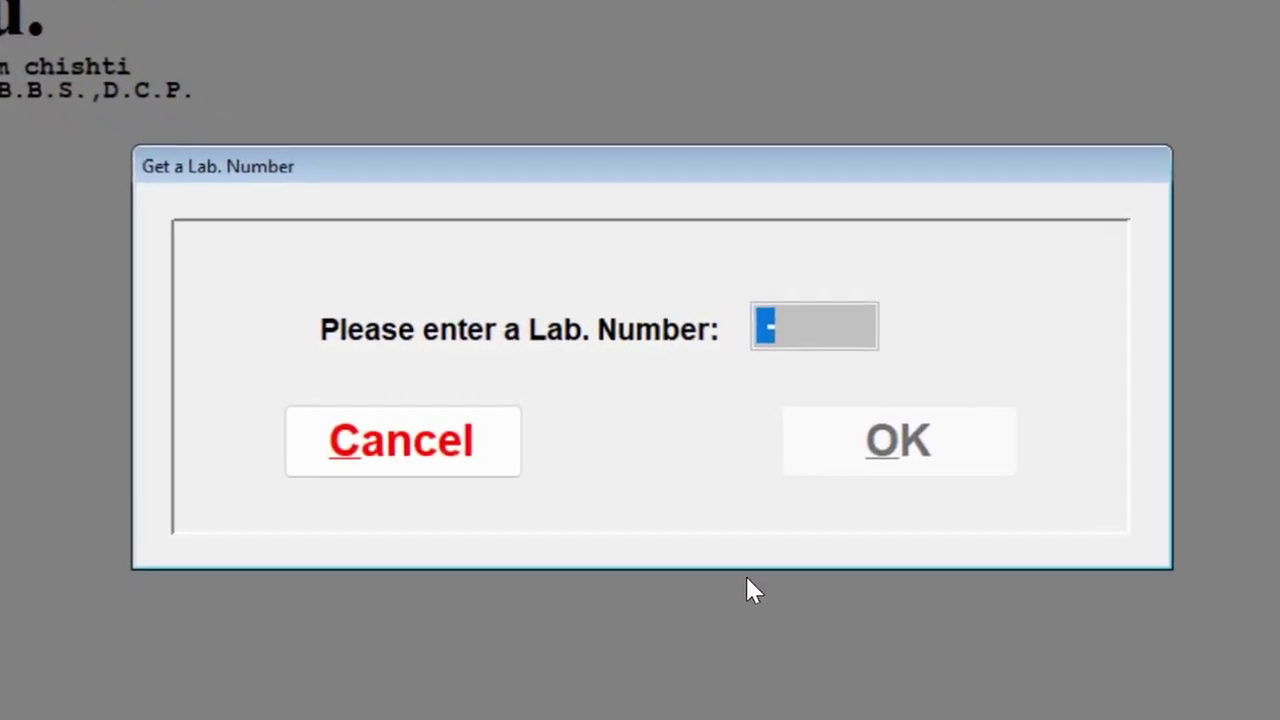
{"action": "type", "text": "A"}
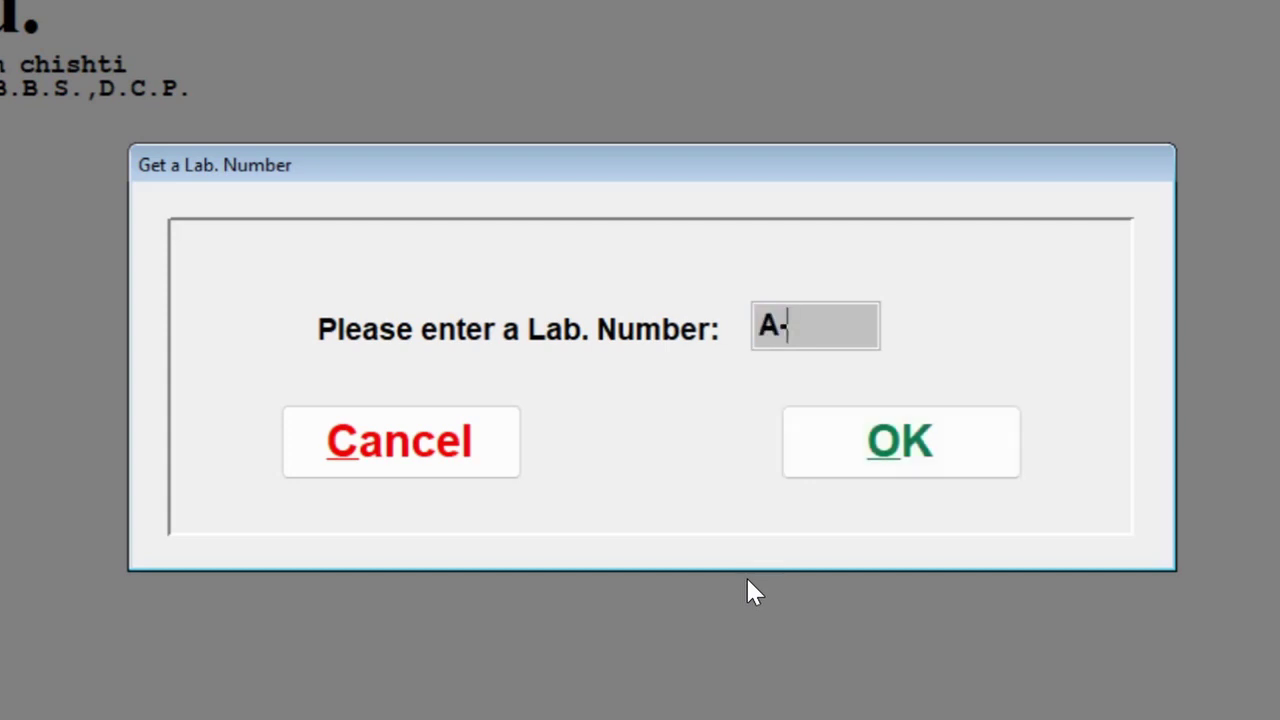
{"action": "type", "text": "-00002"}
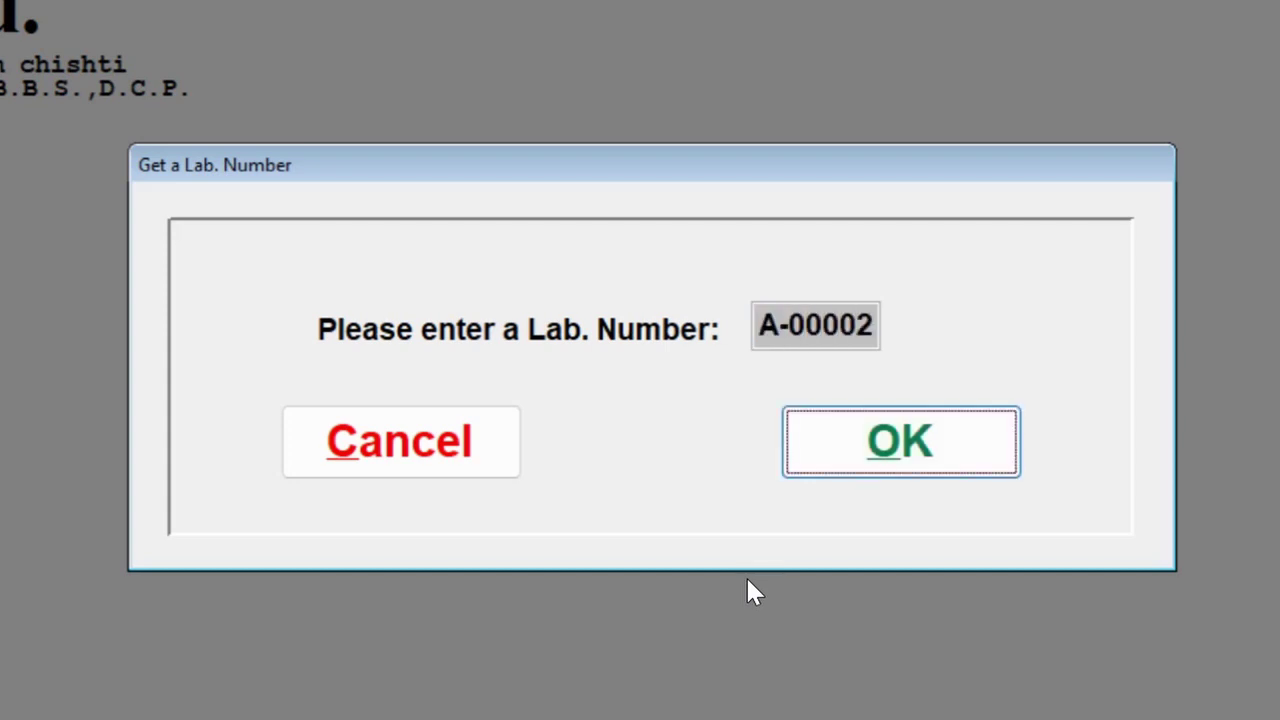
{"action": "left_click", "coordinate": [914, 458]}
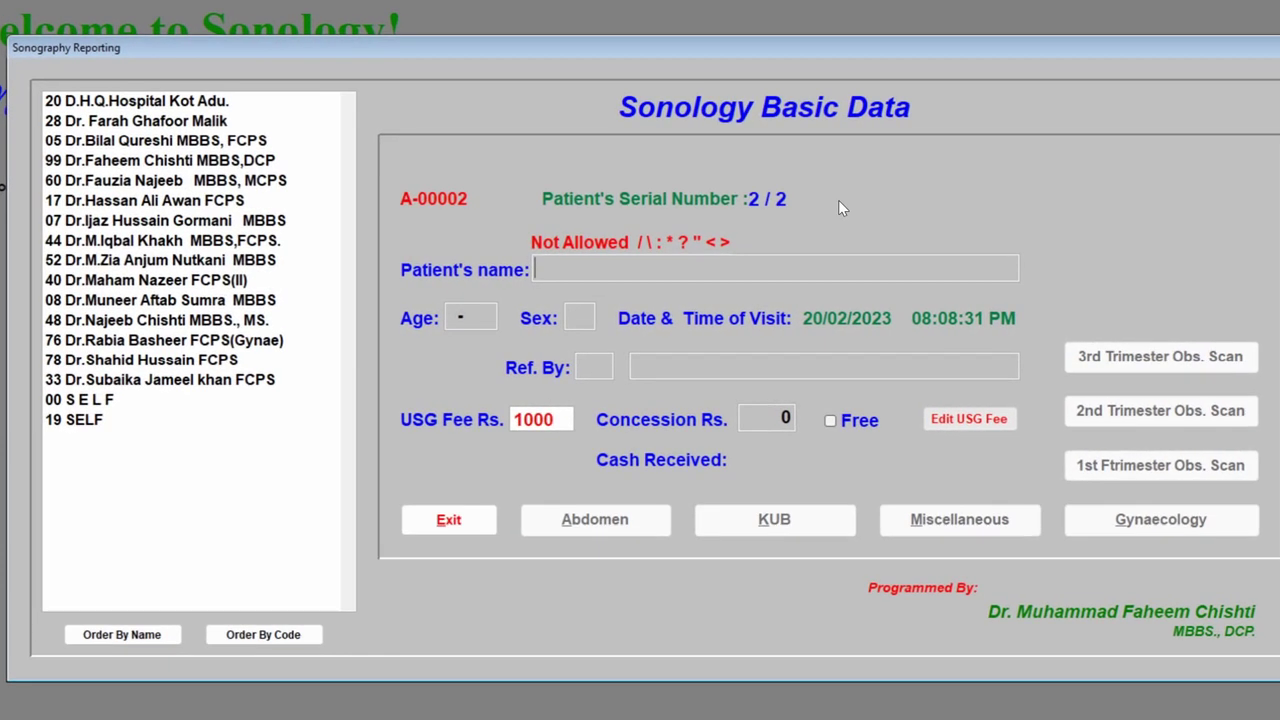
Enter the patient's name, age 34-Y, female sex, and the code-76 gynaecologist as referrer
{"action": "type", "text": "ALM"}
{"action": "key", "text": "Return"}
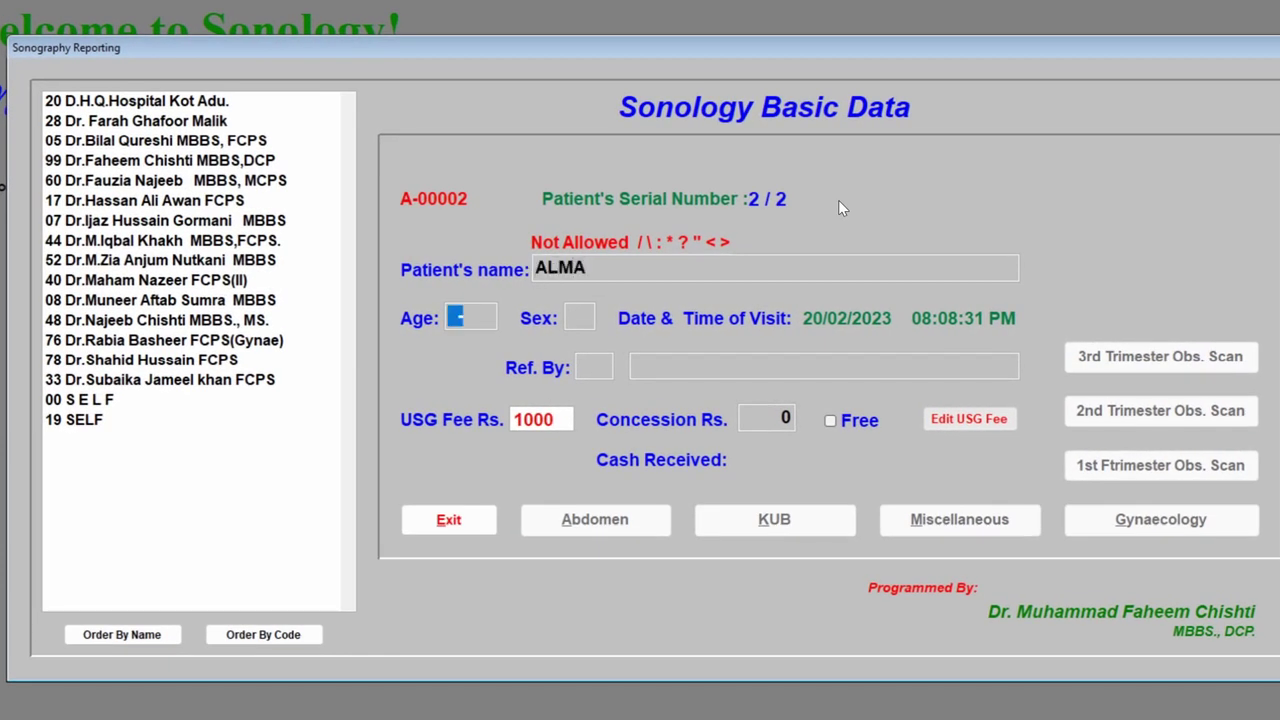
{"action": "type", "text": "34"}
{"action": "type", "text": "Y"}
{"action": "type", "text": "F"}
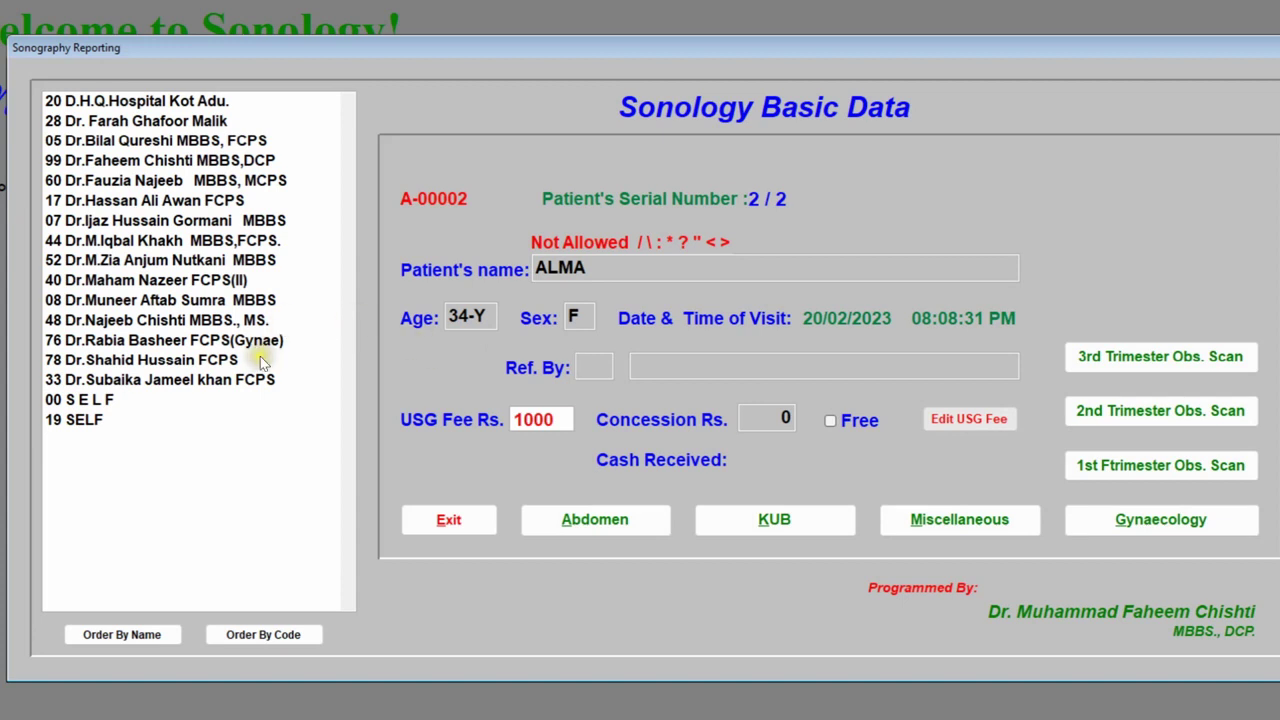
{"action": "left_click", "coordinate": [185, 342]}
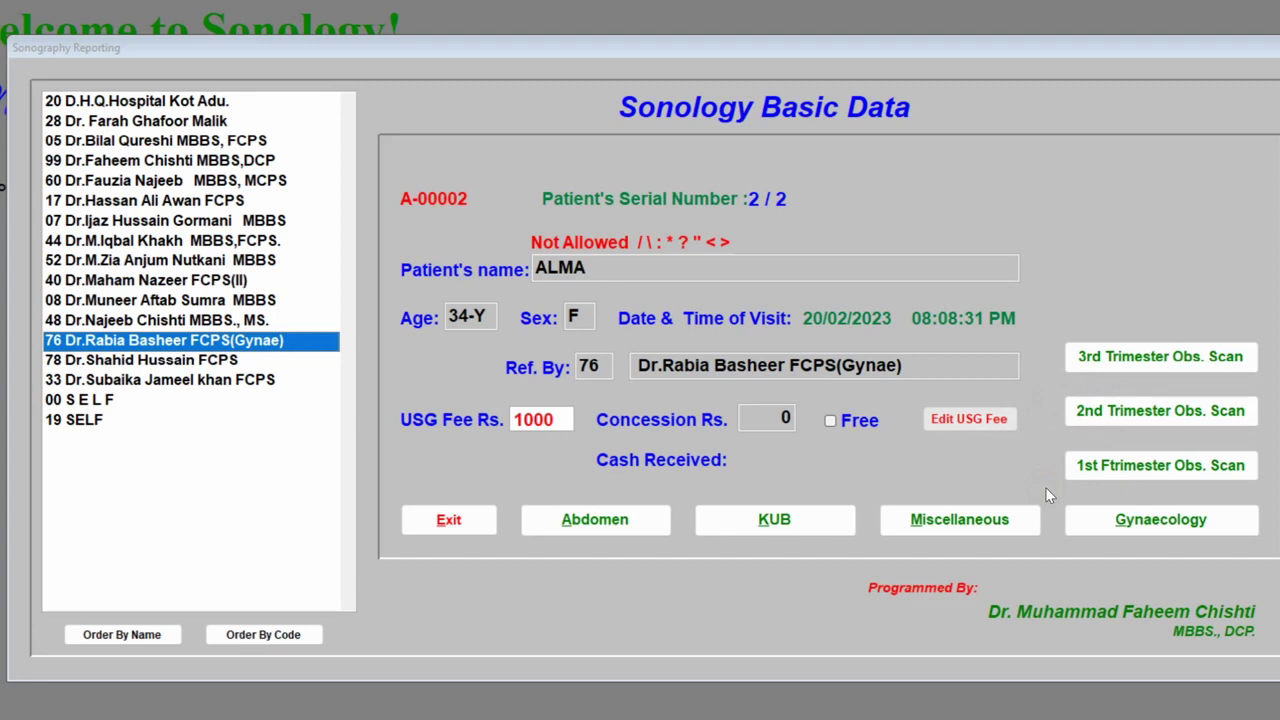
{"action": "left_click", "coordinate": [1105, 357]}
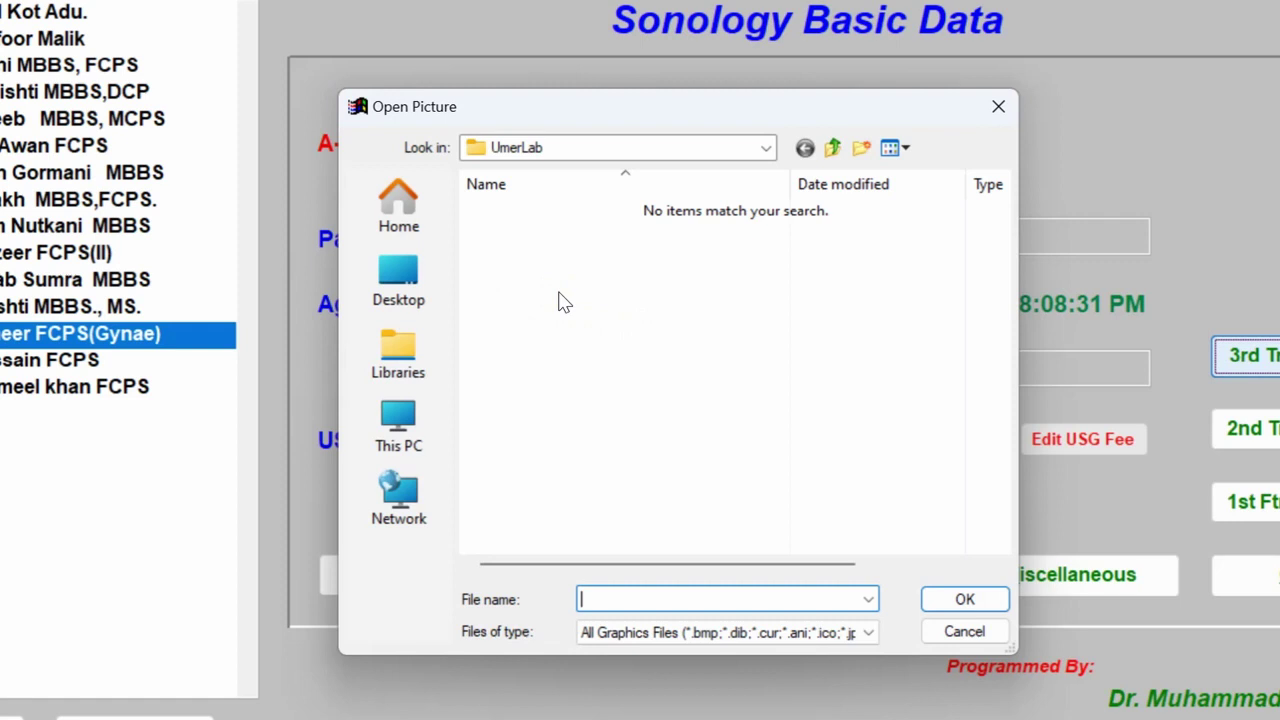
Choose Debut 1421.jpg from Desktop > DaVinci Media as the report's main scan image
{"action": "left_click", "coordinate": [398, 280]}
{"action": "scroll", "coordinate": [857, 408], "scroll_direction": "down", "scroll_amount": 3}
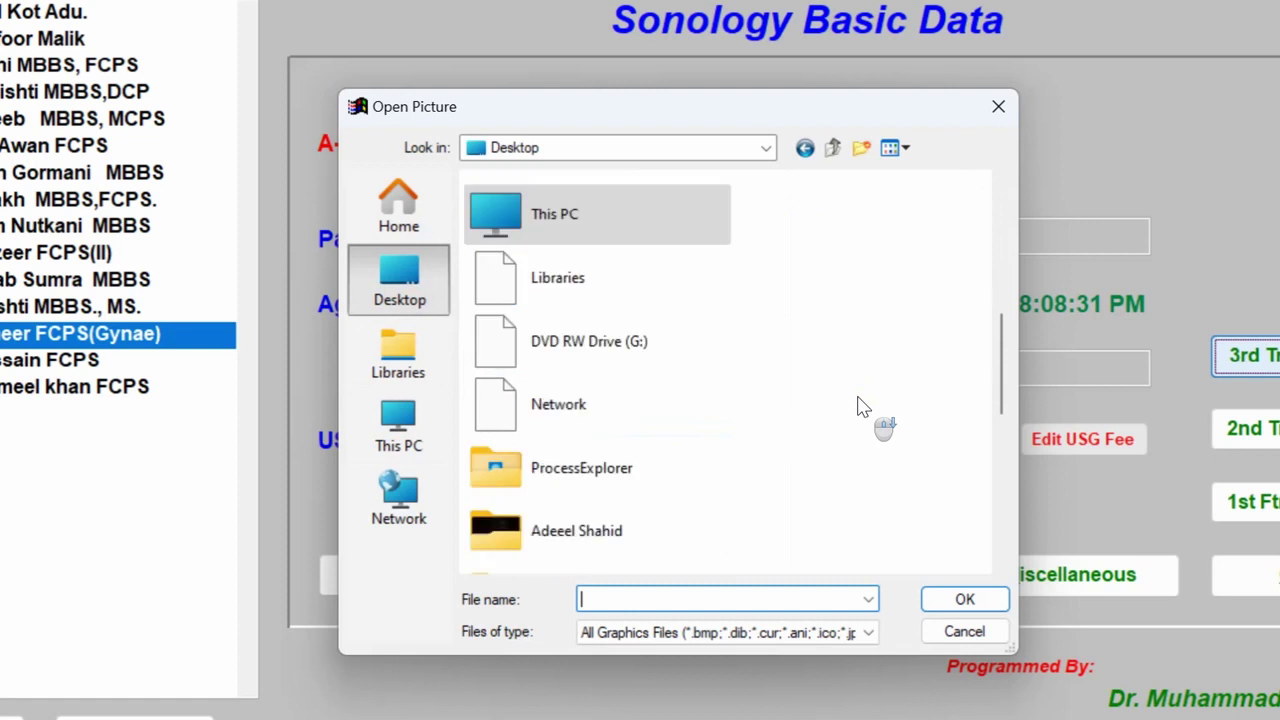
{"action": "scroll", "coordinate": [860, 408], "scroll_direction": "up", "scroll_amount": 3}
{"action": "scroll", "coordinate": [864, 408], "scroll_direction": "down", "scroll_amount": 4}
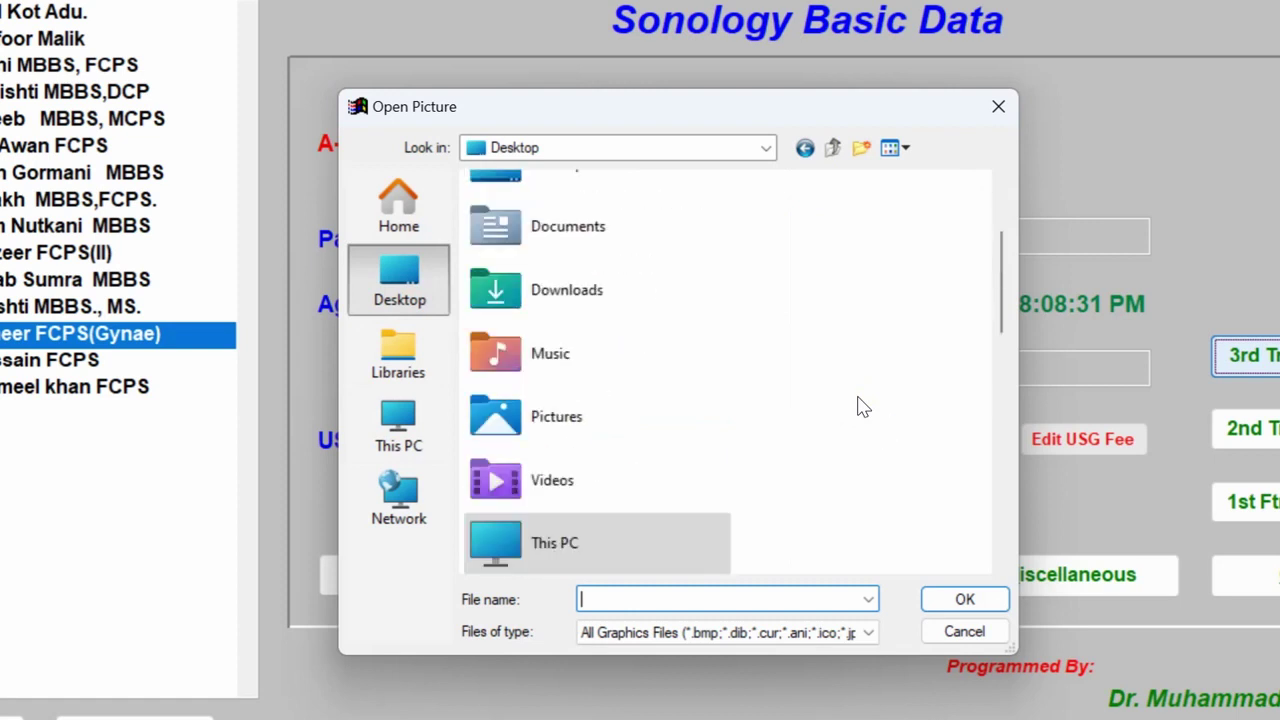
{"action": "left_click", "coordinate": [623, 422]}
{"action": "double_click", "coordinate": [623, 422]}
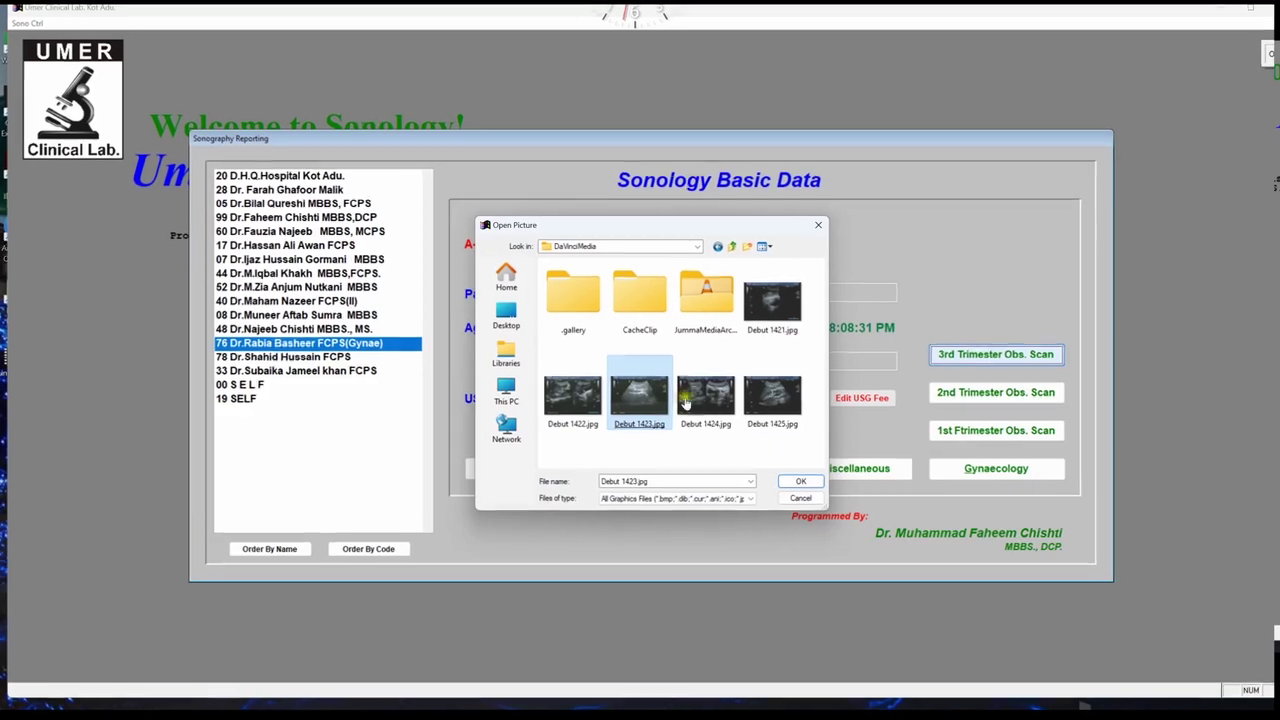
{"action": "left_click", "coordinate": [913, 270]}
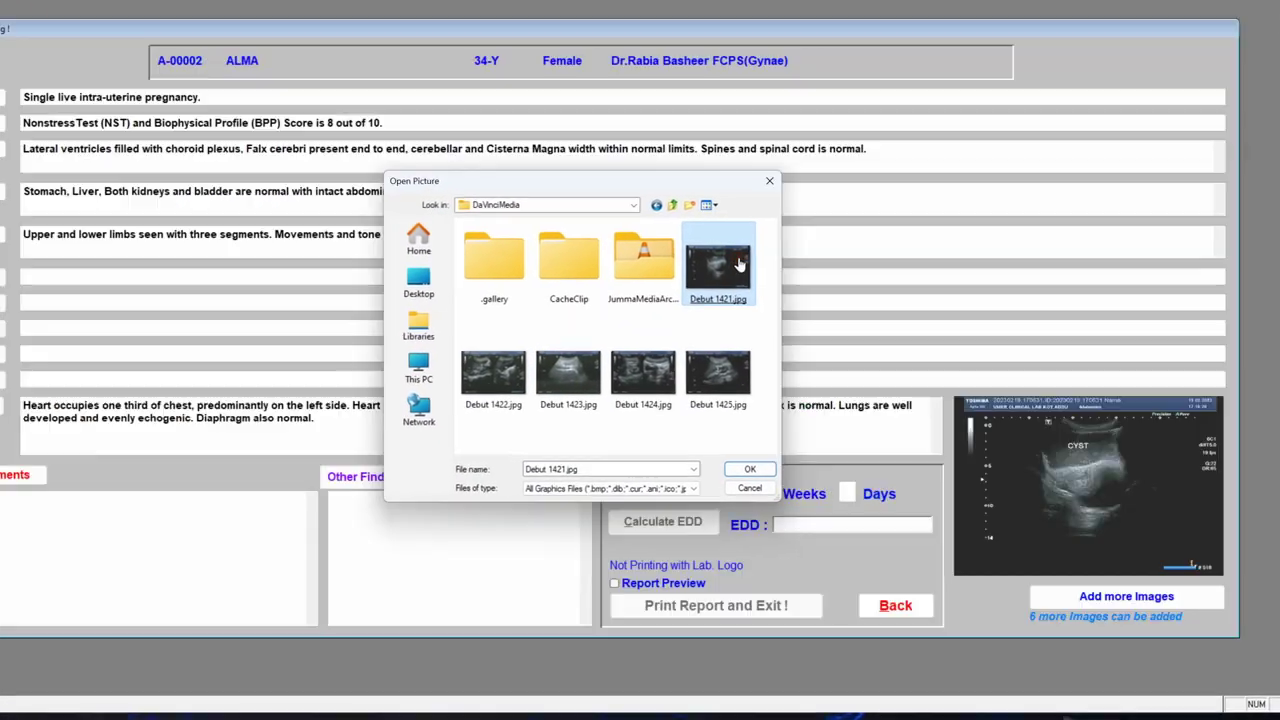
{"action": "double_click", "coordinate": [738, 263]}
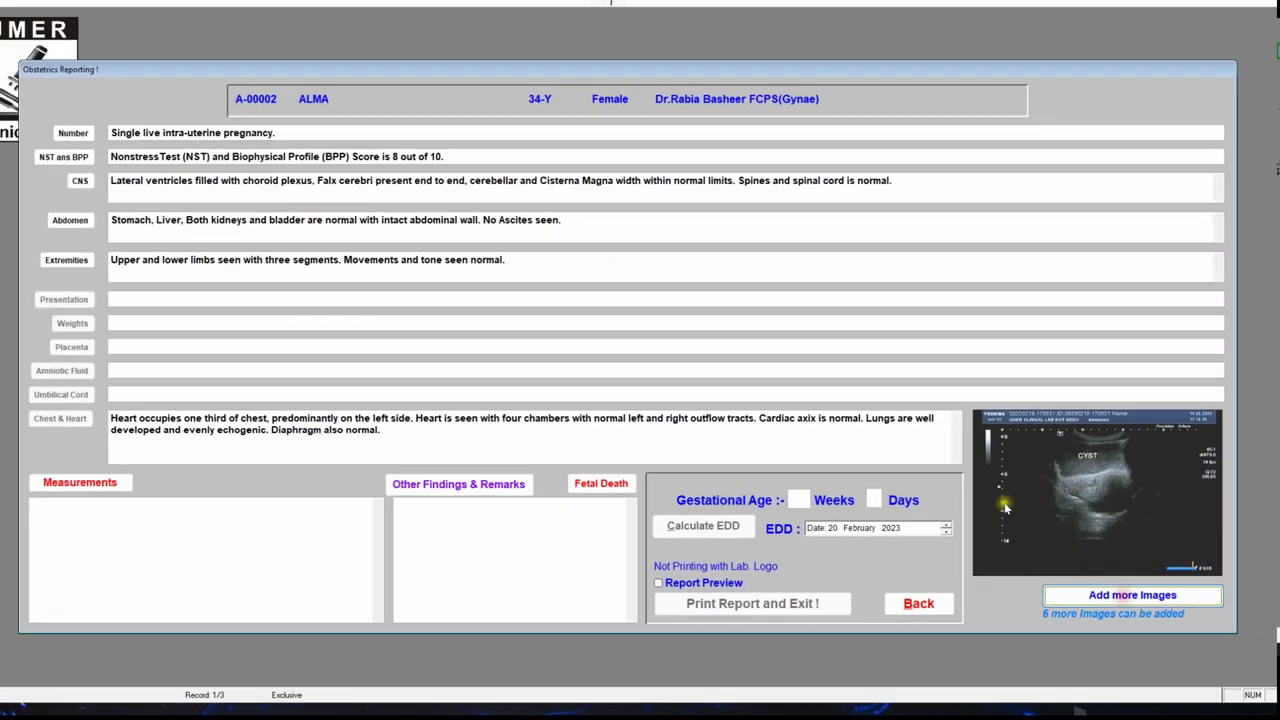
{"action": "left_click", "coordinate": [1132, 595]}
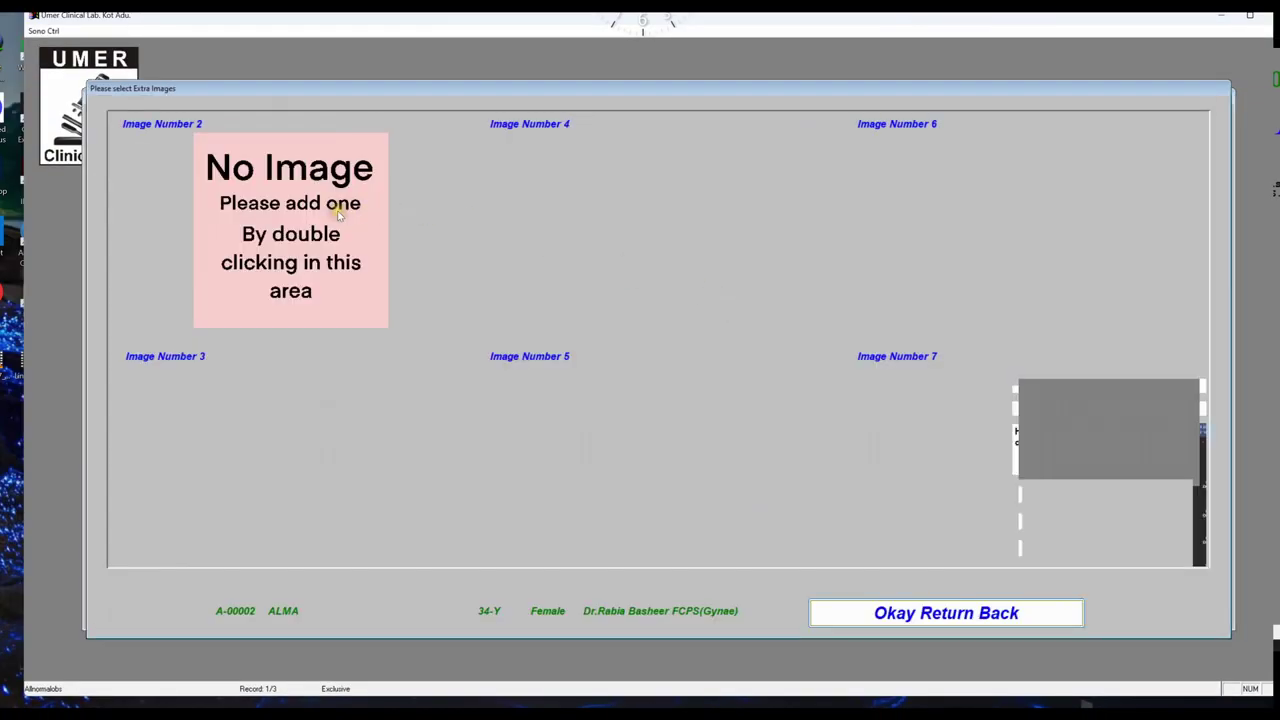
Load Debut 1422.jpg into Image Number 2 and Debut 1424.jpg into Image Number 3
{"action": "double_click", "coordinate": [312, 242]}
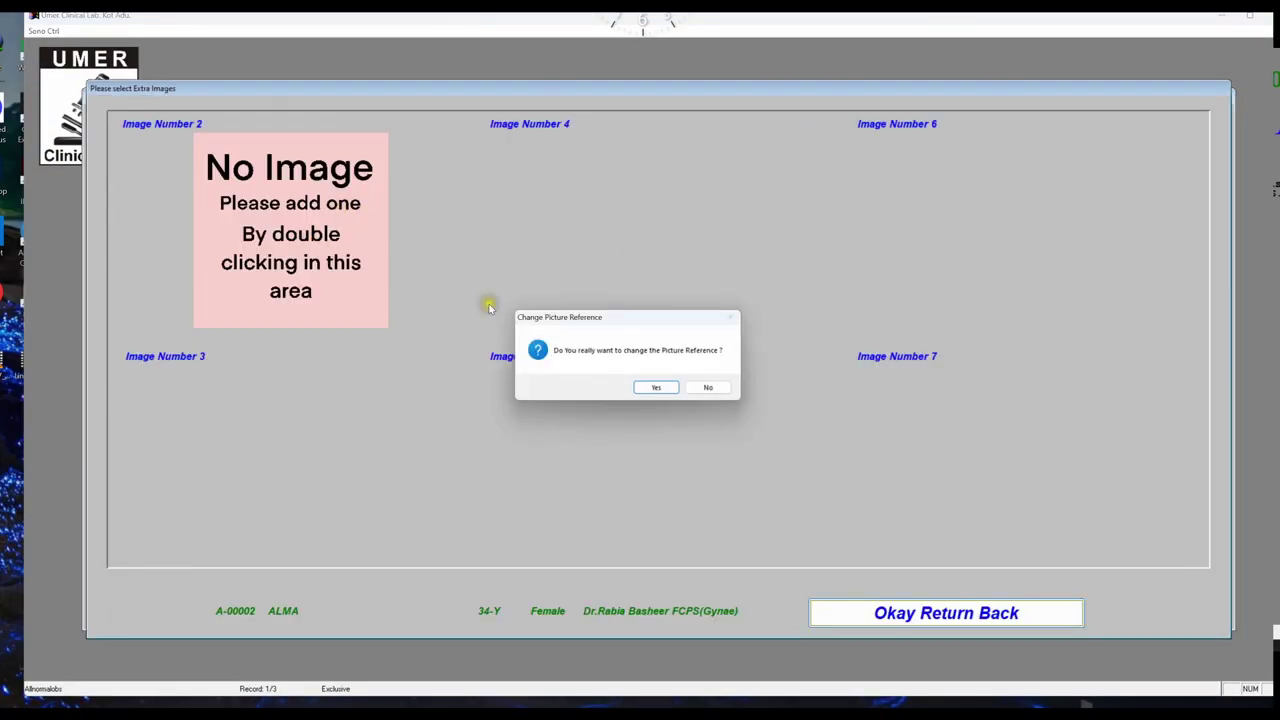
{"action": "left_click", "coordinate": [668, 389]}
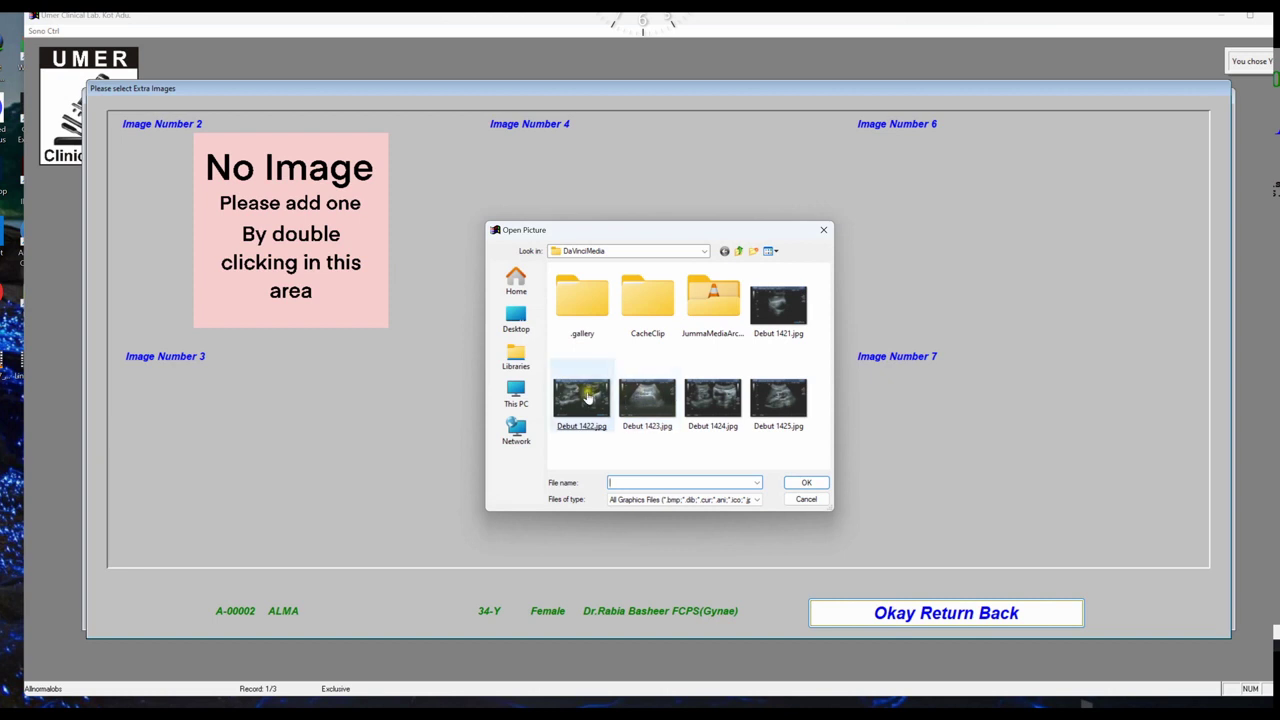
{"action": "left_click", "coordinate": [588, 397]}
{"action": "double_click", "coordinate": [588, 397]}
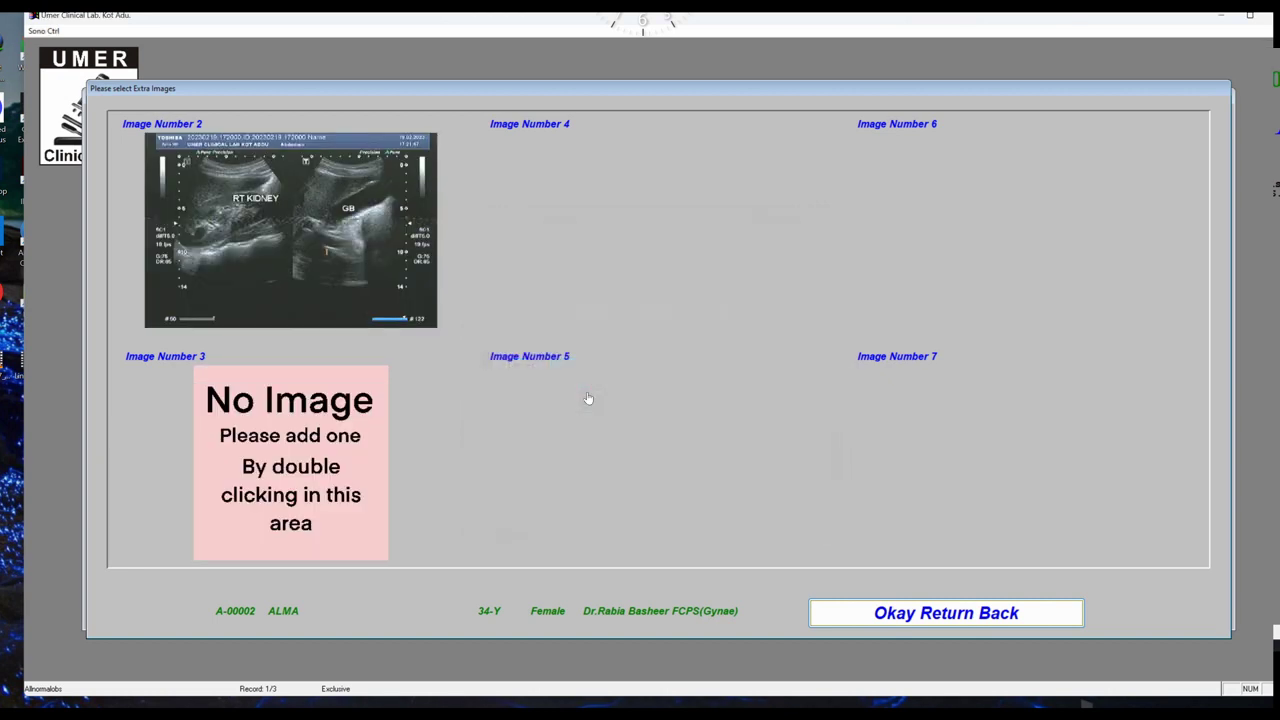
{"action": "double_click", "coordinate": [289, 456]}
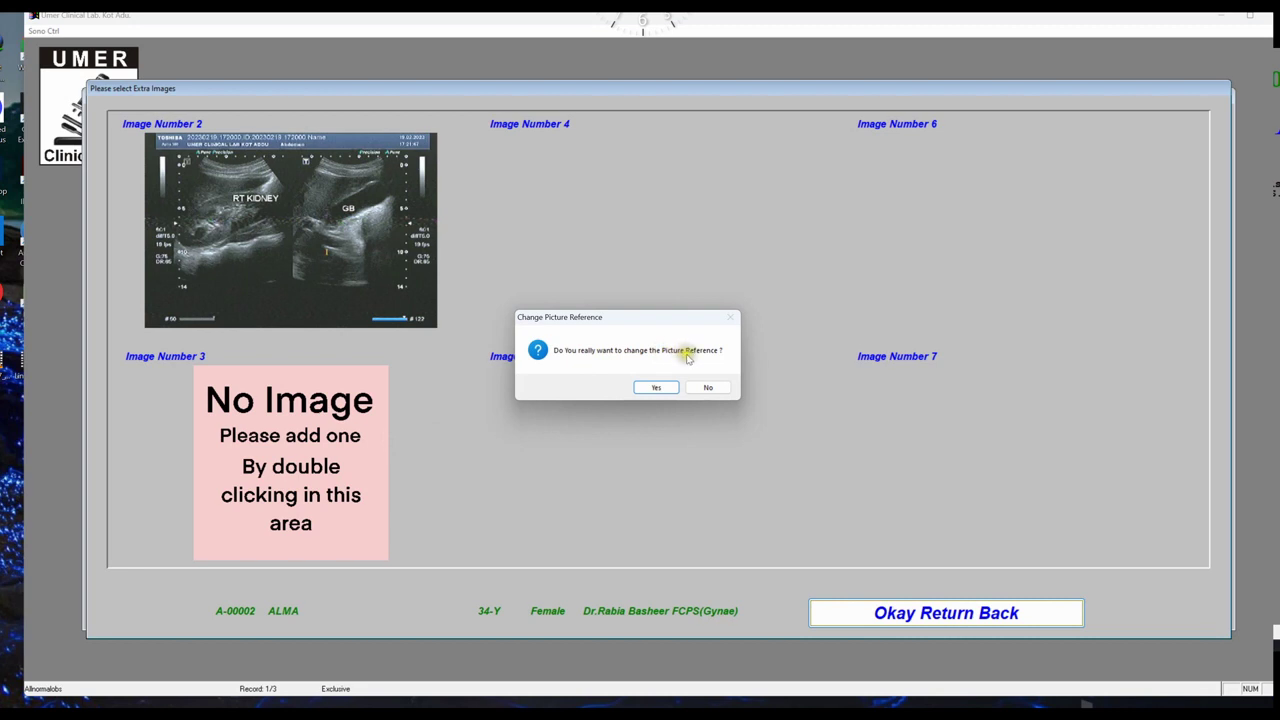
{"action": "left_click", "coordinate": [668, 389]}
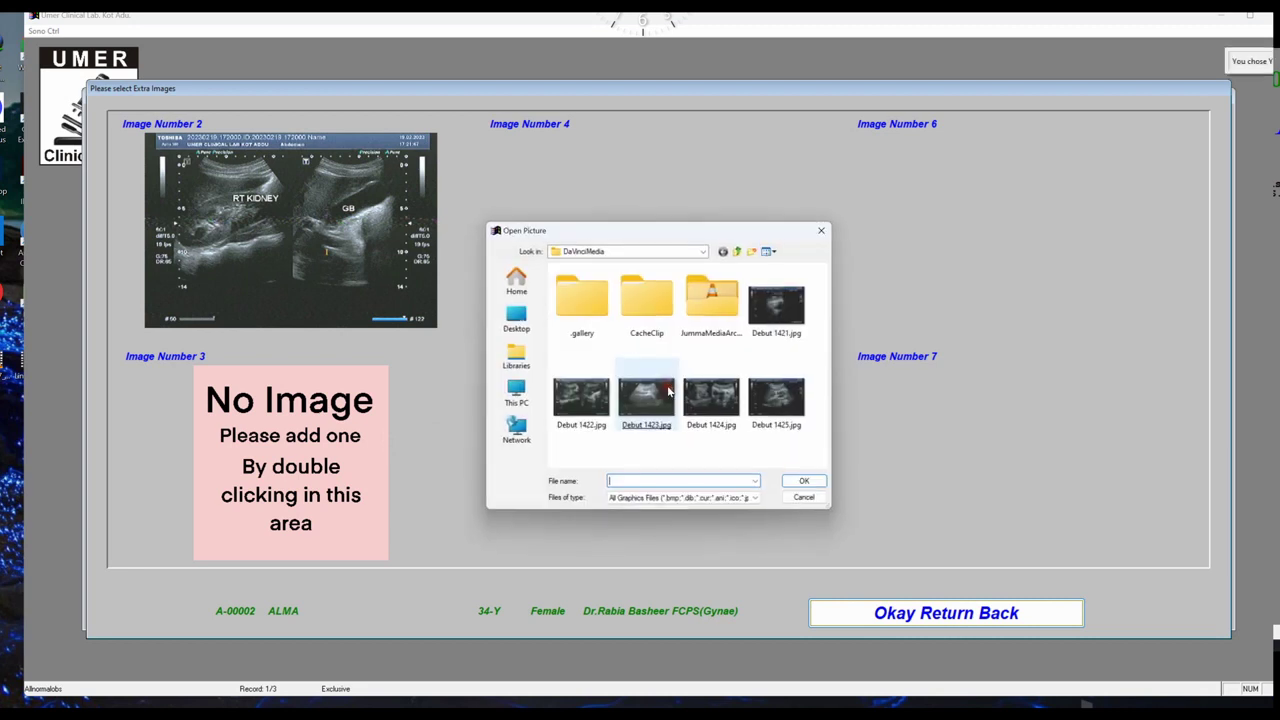
{"action": "double_click", "coordinate": [700, 400]}
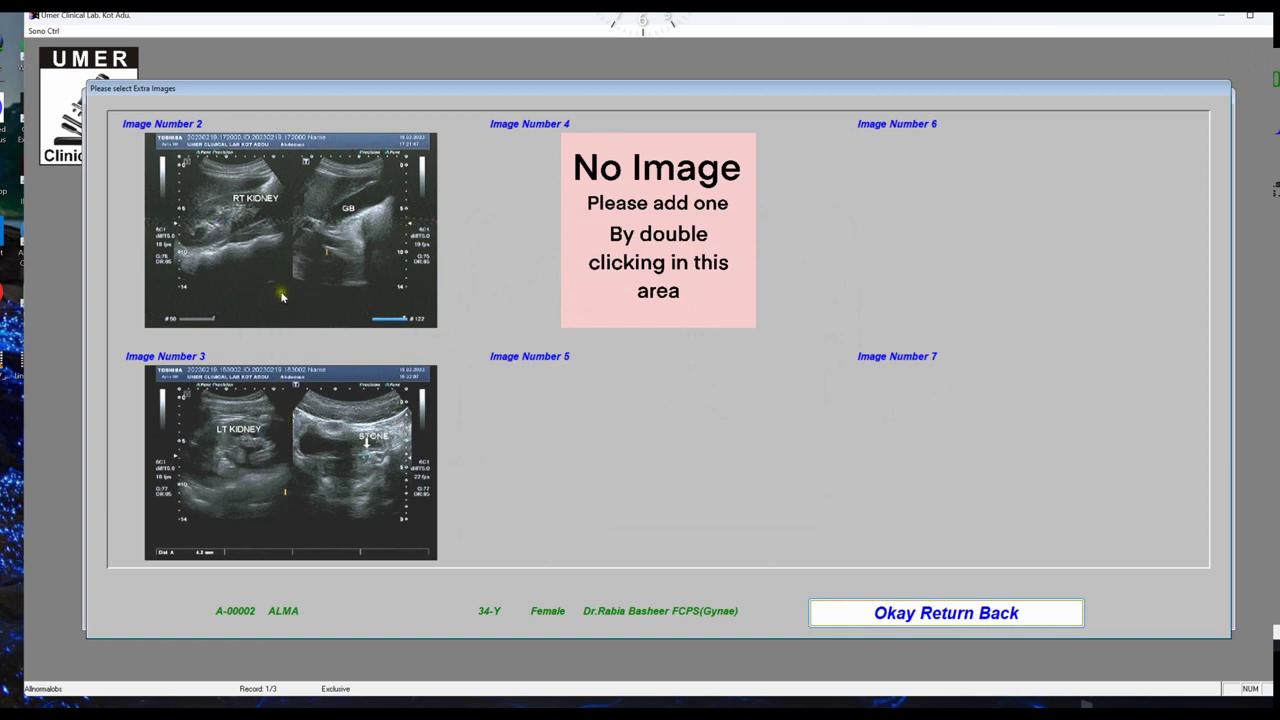
{"action": "left_click", "coordinate": [925, 615]}
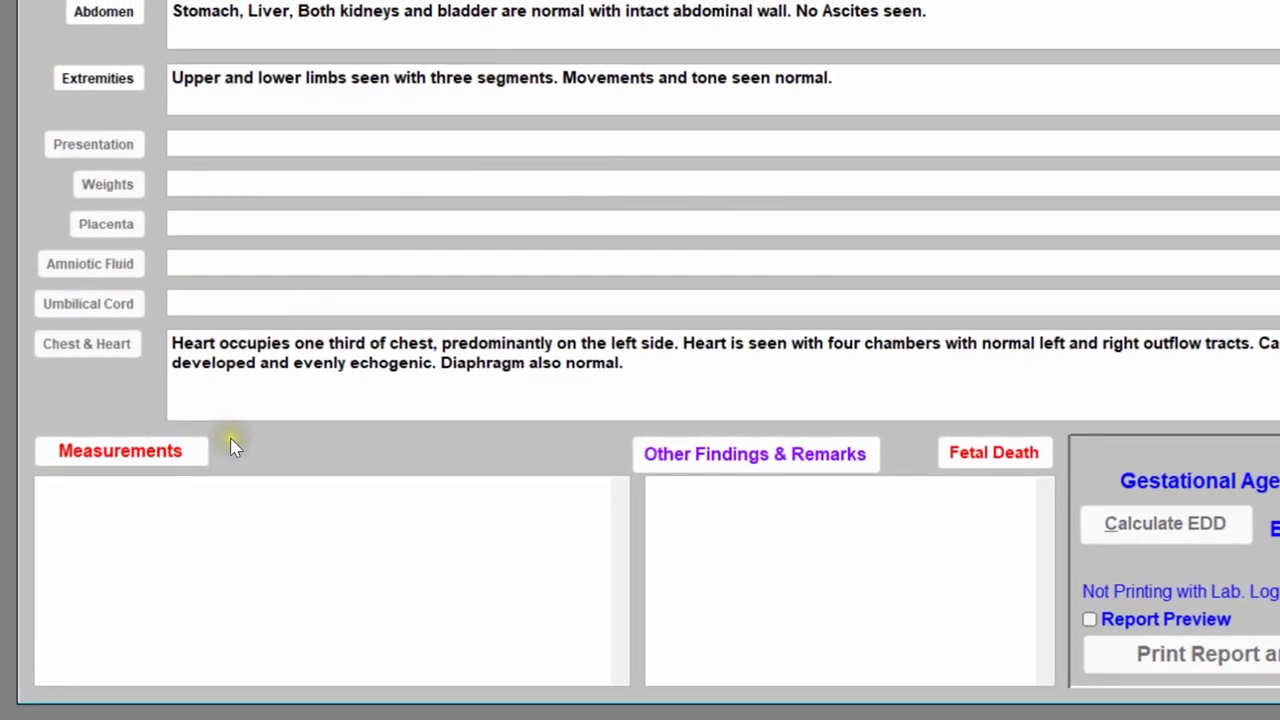
{"action": "left_click", "coordinate": [172, 460]}
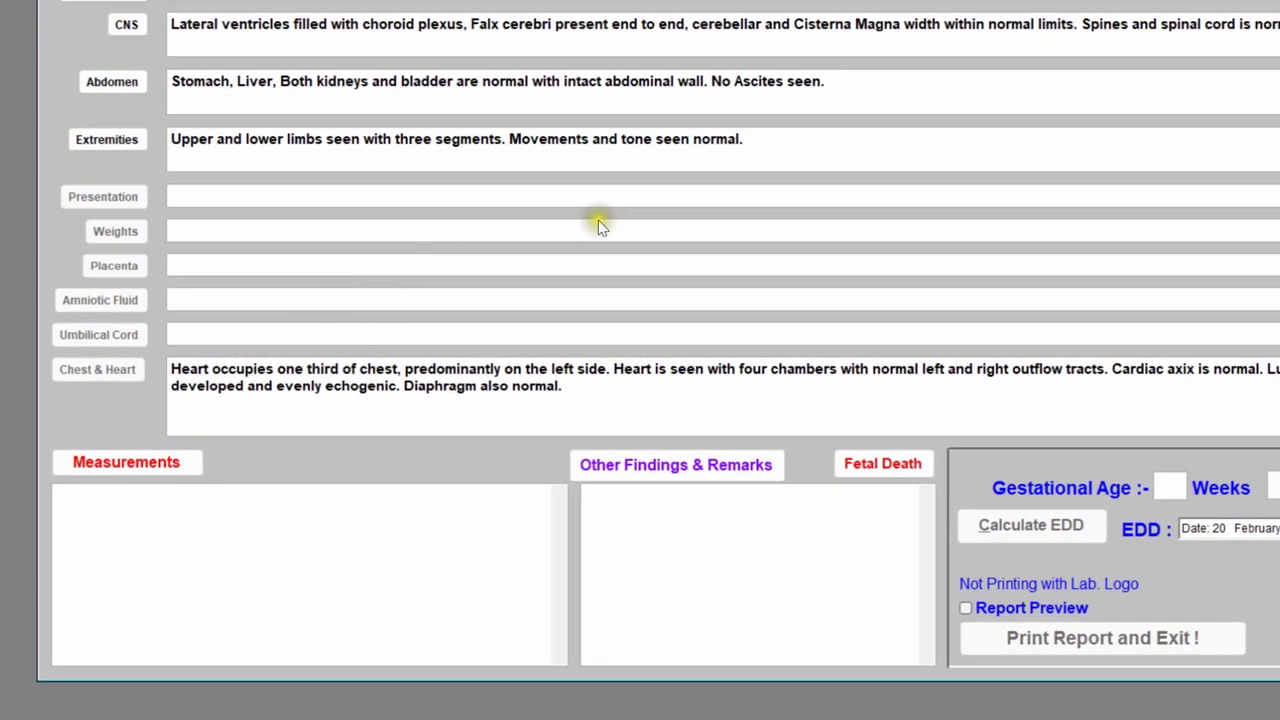
{"action": "left_click", "coordinate": [577, 245]}
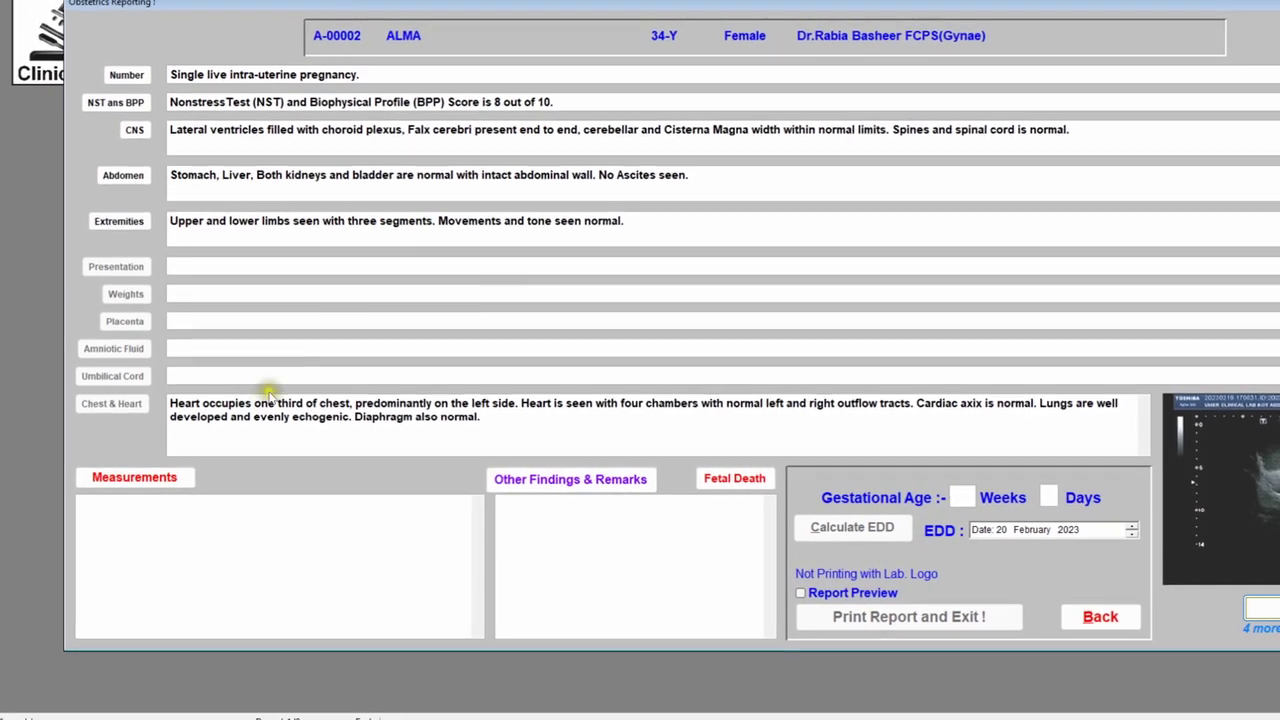
In the gestational age calculator, mark LMP 20 February 2023 as uncertain and enter BPD 50 mm
{"action": "left_click", "coordinate": [178, 485]}
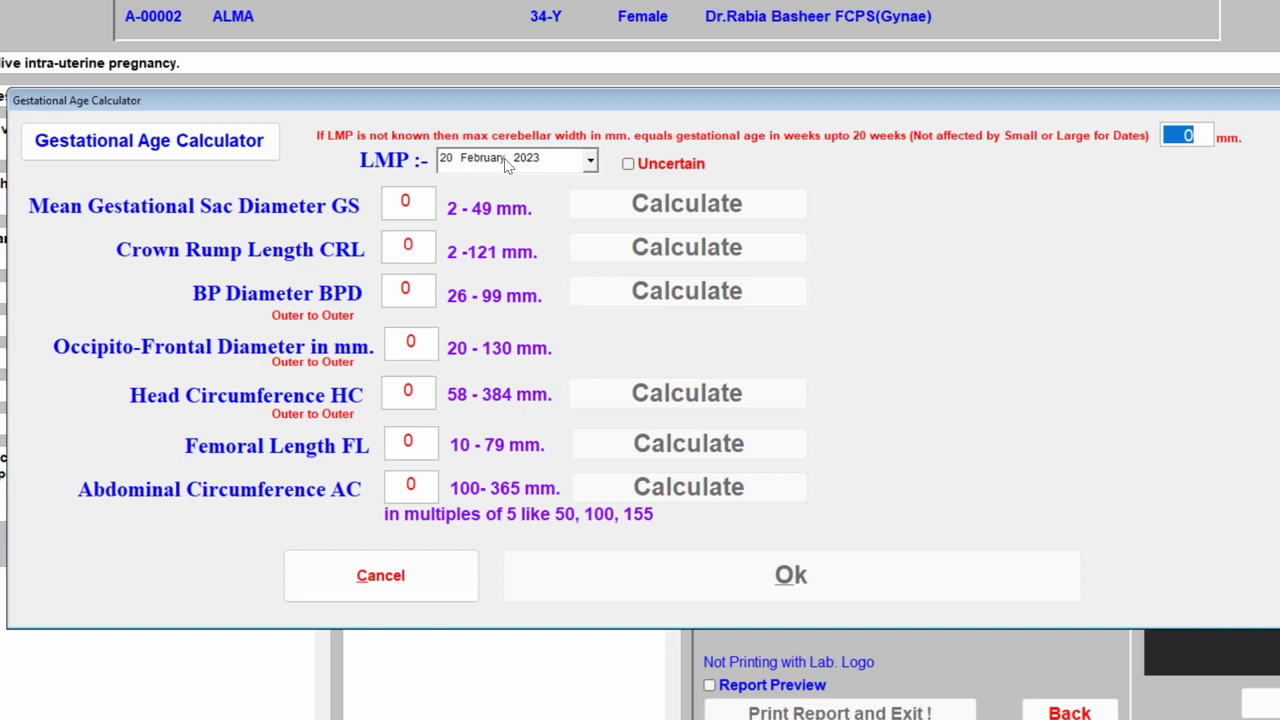
{"action": "left_click", "coordinate": [633, 167]}
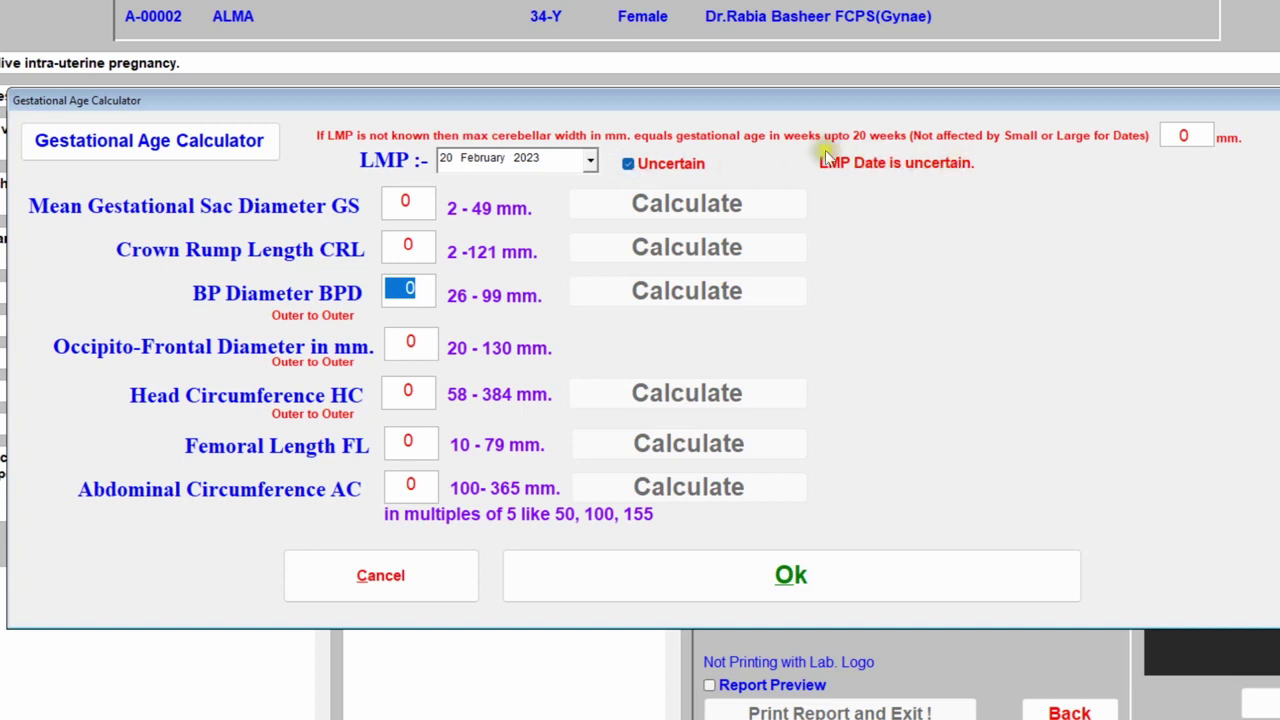
{"action": "left_click", "coordinate": [529, 158]}
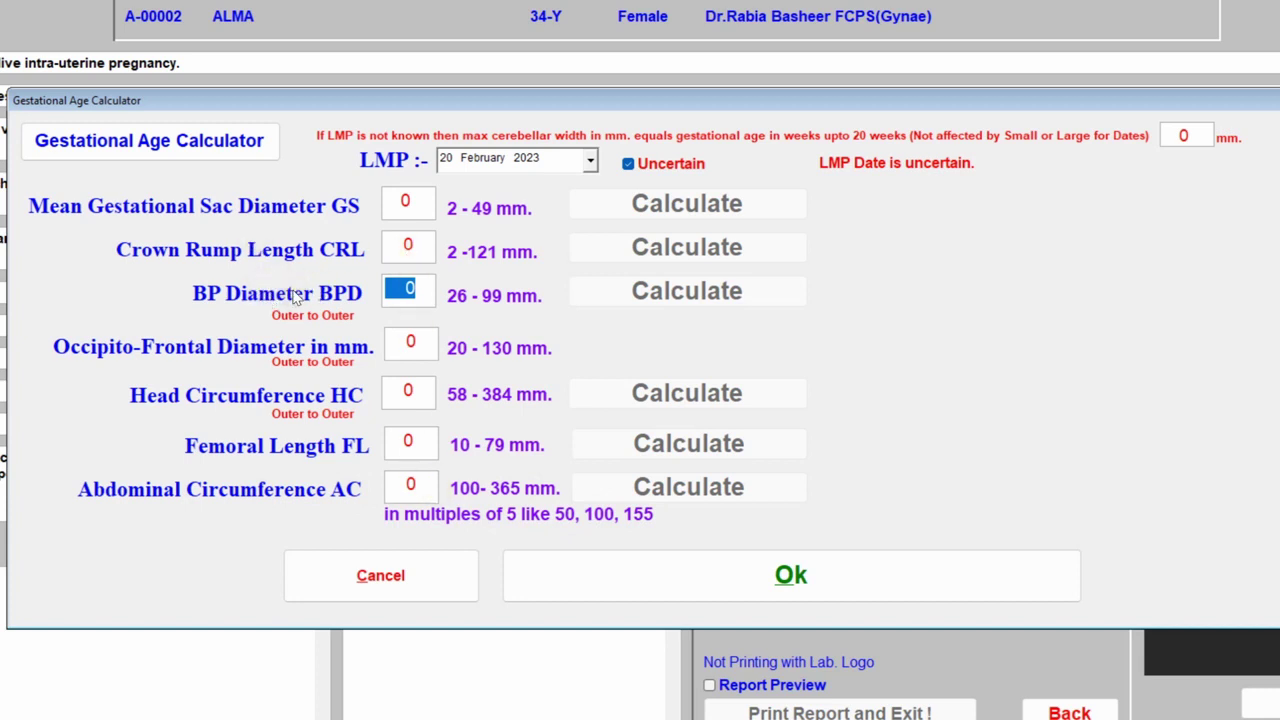
{"action": "type", "text": "50"}
{"action": "key", "text": "Tab"}
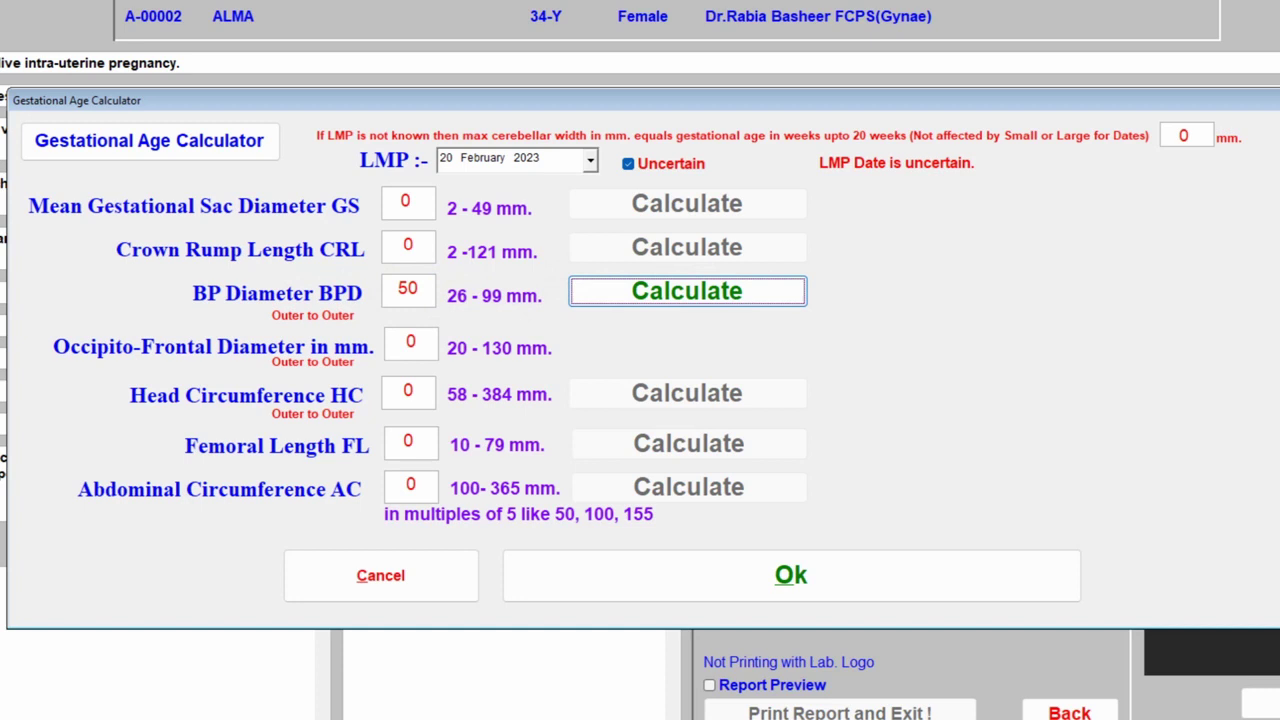
Calculate gestational age 20 weeks 7 days from the 50 mm BPD and apply it
{"action": "left_click", "coordinate": [693, 291]}
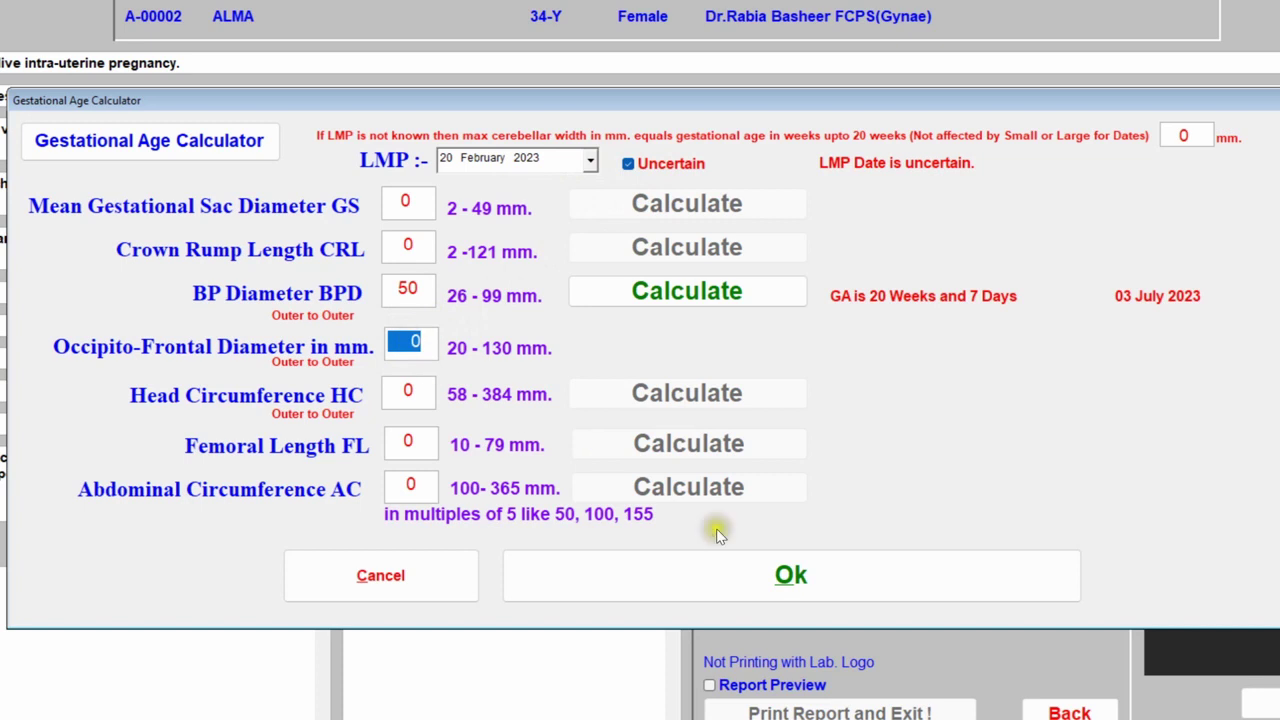
{"action": "left_click", "coordinate": [794, 582]}
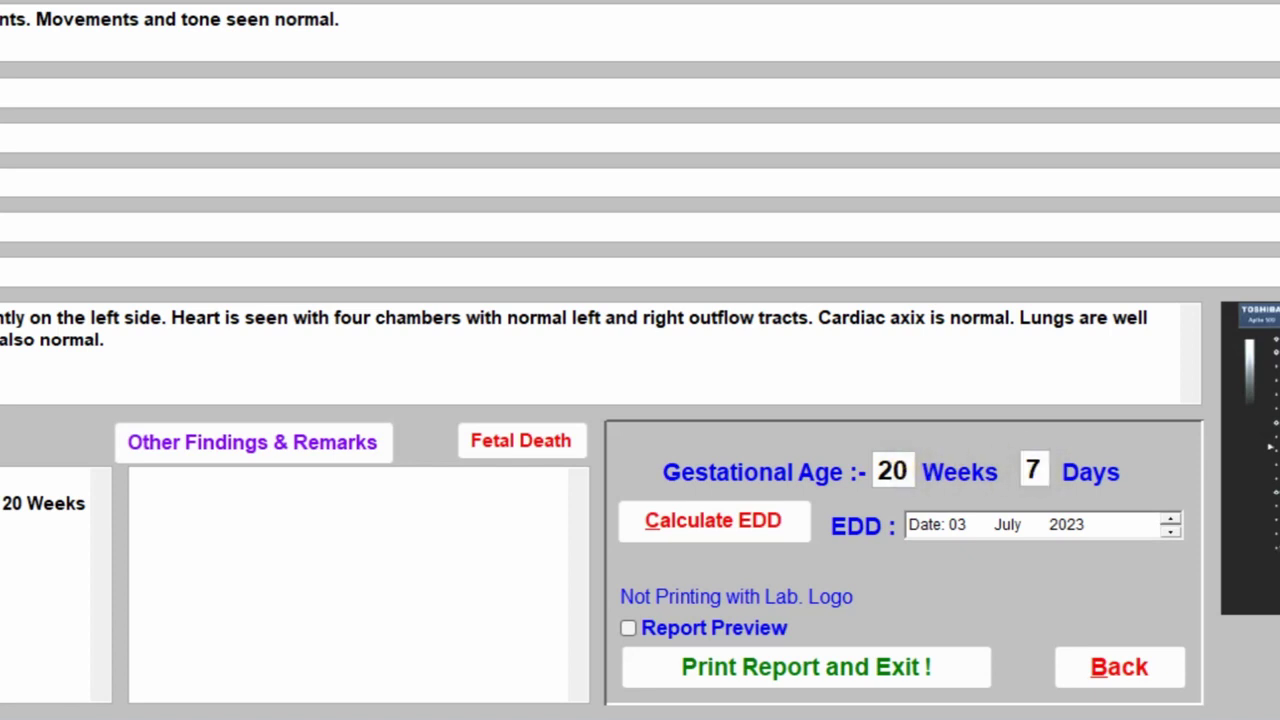
Change the gestational age weeks to 21 and recalculate the EDD to 26 June 2023
{"action": "double_click", "coordinate": [906, 471]}
{"action": "type", "text": "21"}
{"action": "key", "text": "Tab"}
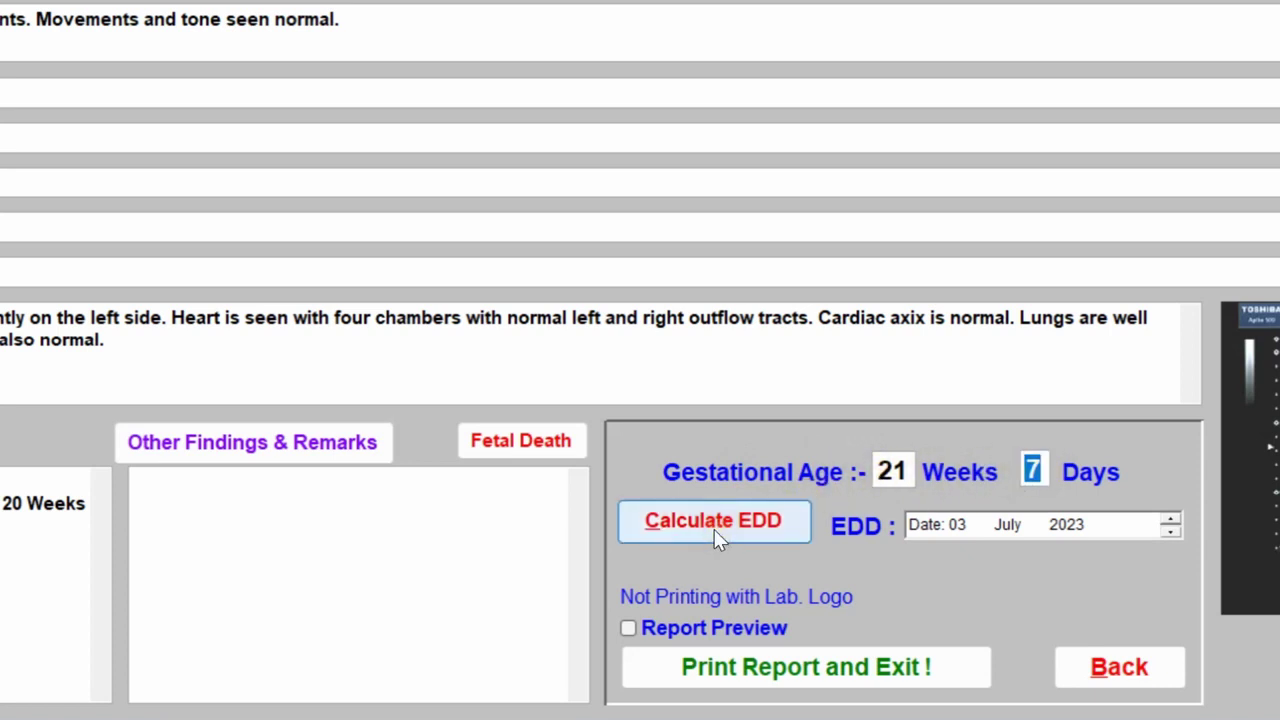
{"action": "left_click", "coordinate": [763, 529]}
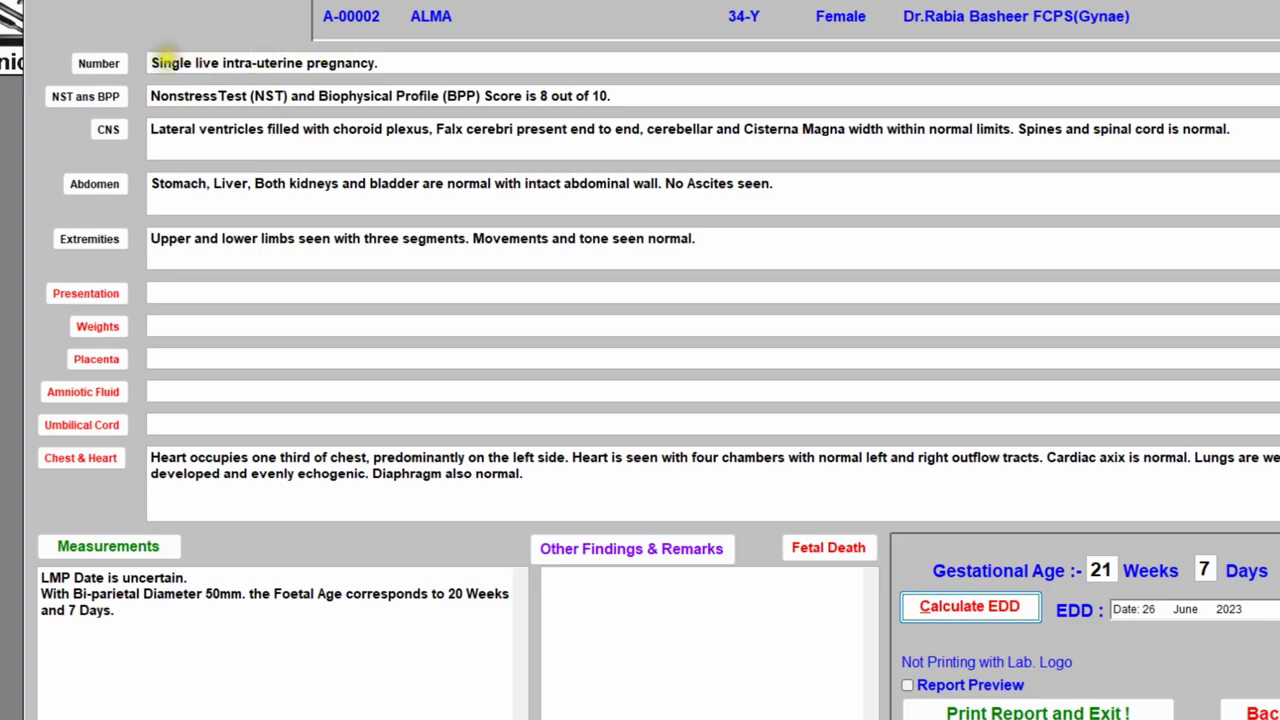
Set the Number of Fetuses finding to the single 'An intra-urtrine pregnancy seen.' sentence
{"action": "left_click", "coordinate": [100, 64]}
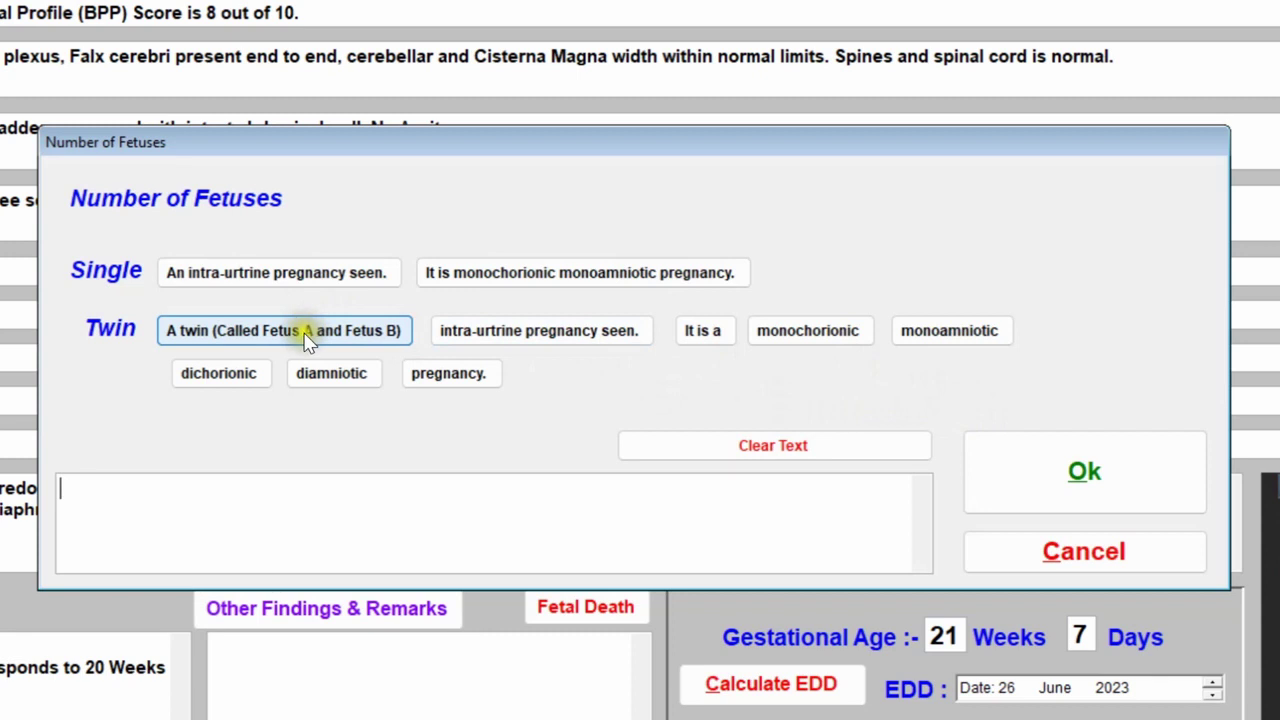
{"action": "left_click", "coordinate": [296, 283]}
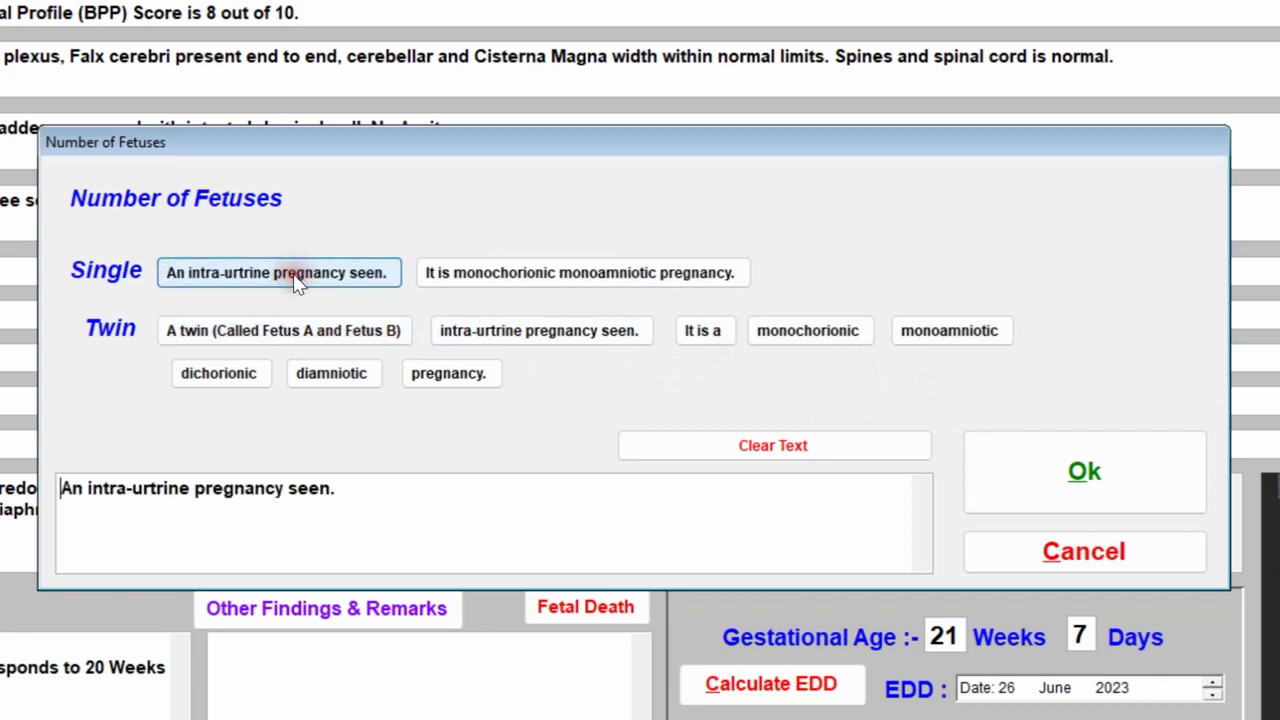
{"action": "left_click", "coordinate": [168, 490]}
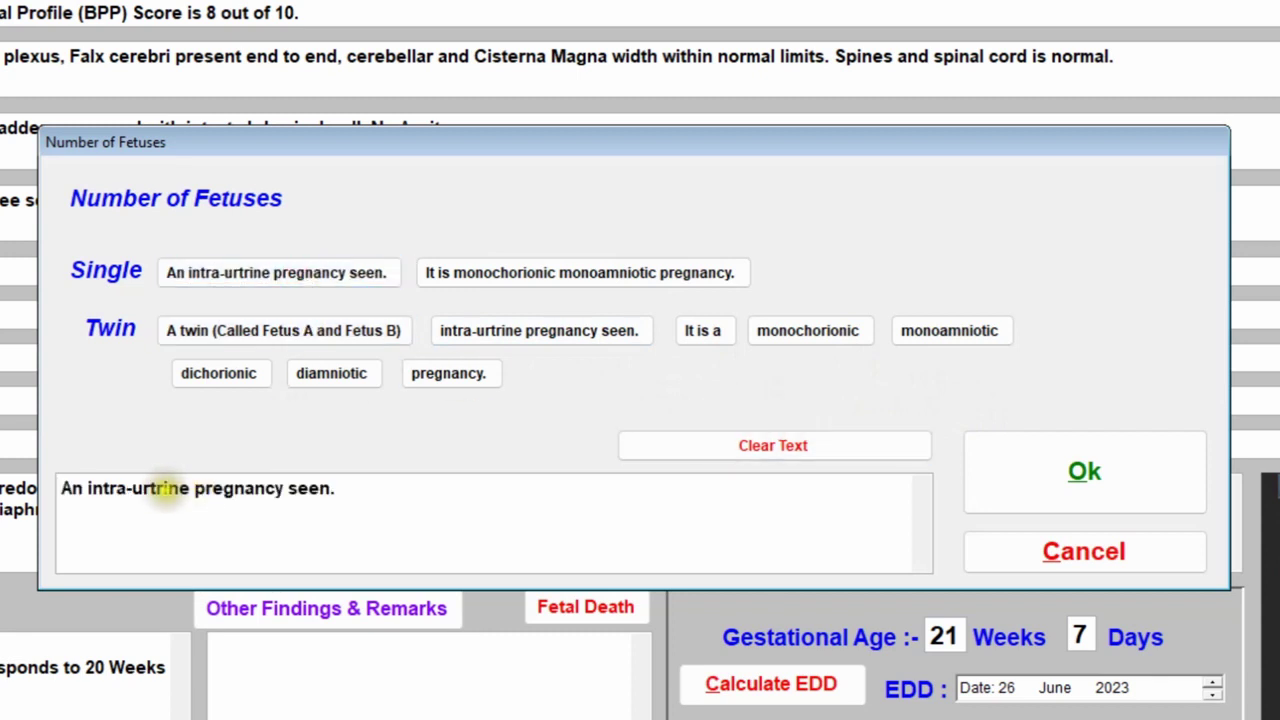
{"action": "left_click", "coordinate": [1141, 460]}
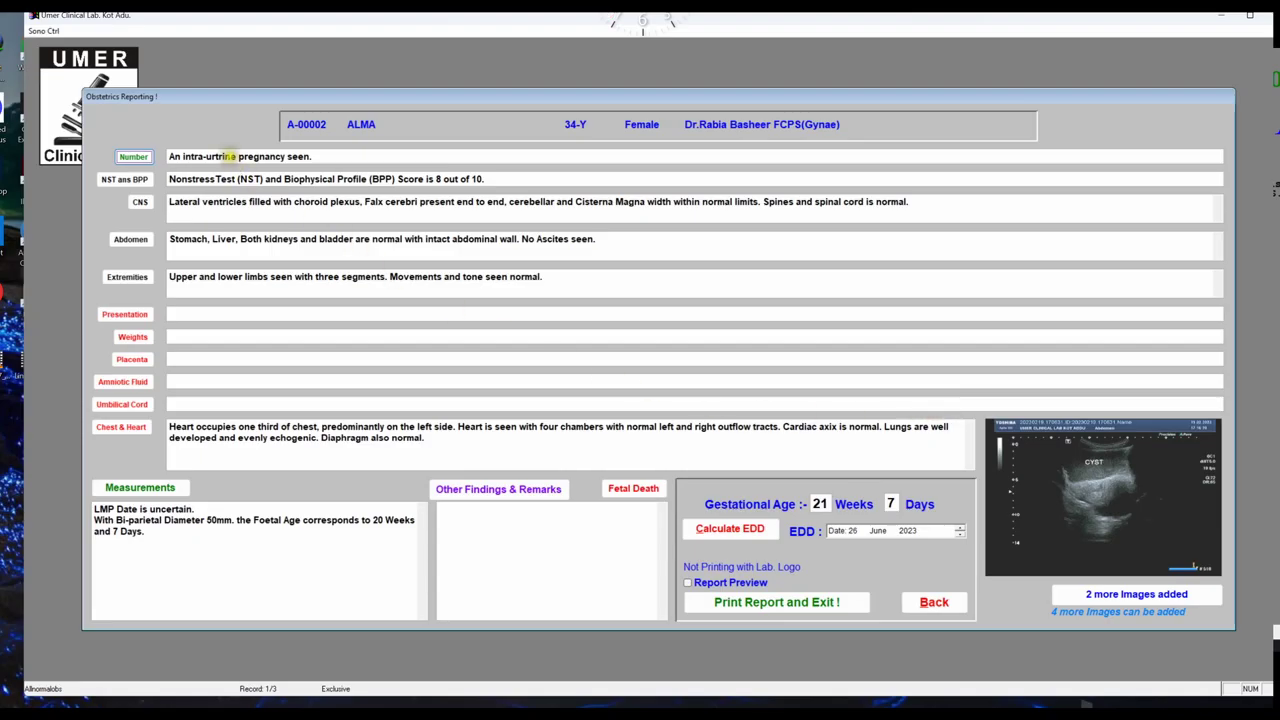
Set the NST and BPP finding to 'Score 7 out of 10'
{"action": "left_click", "coordinate": [125, 181]}
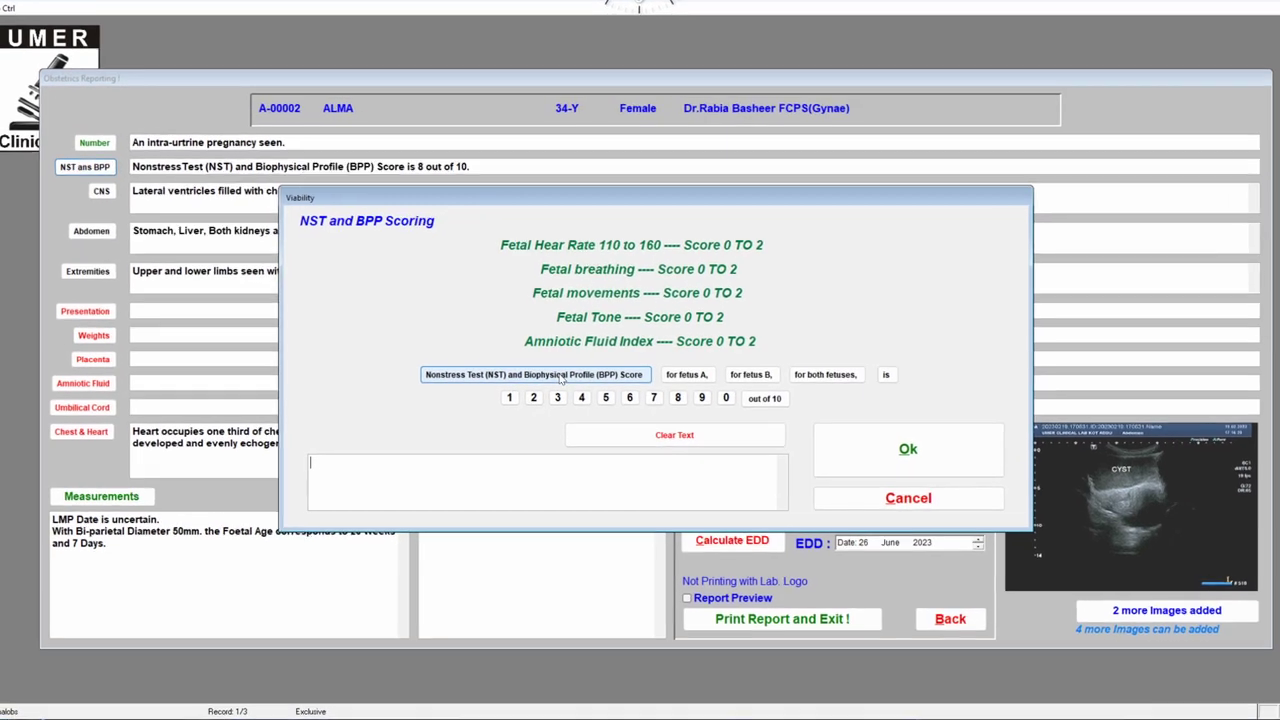
{"action": "left_click", "coordinate": [570, 376]}
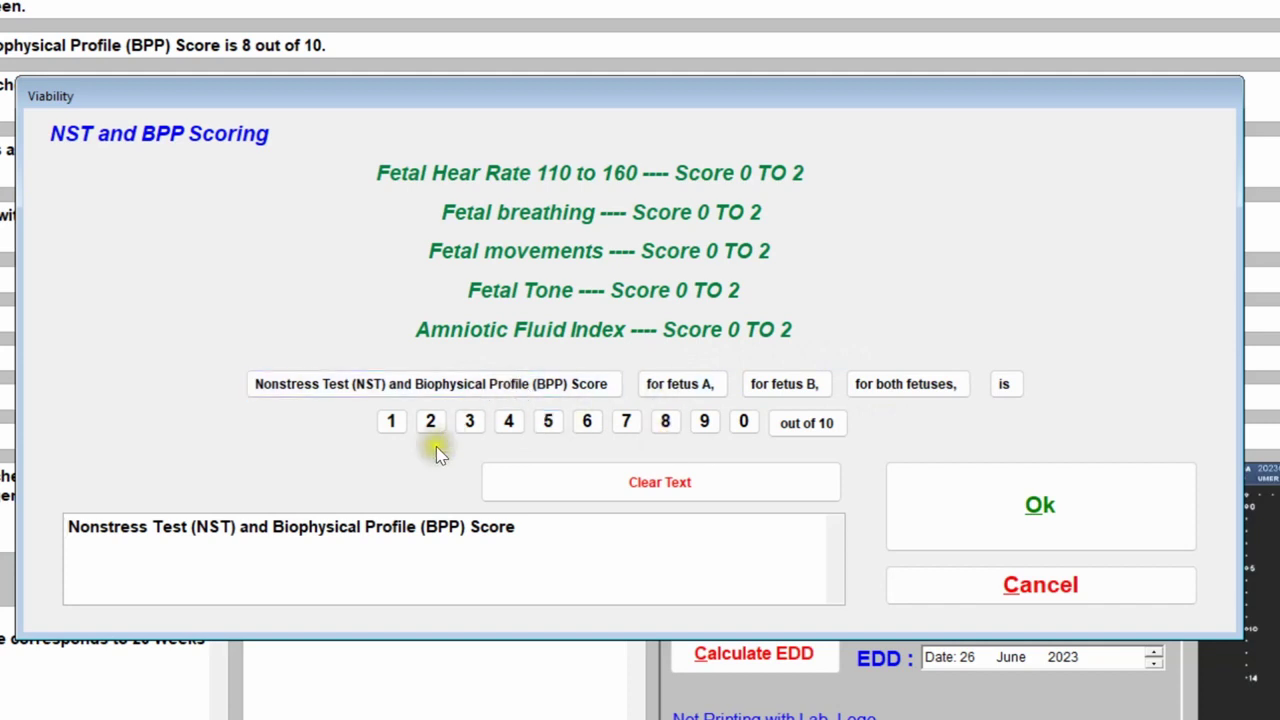
{"action": "left_click", "coordinate": [627, 421]}
{"action": "left_click", "coordinate": [795, 424]}
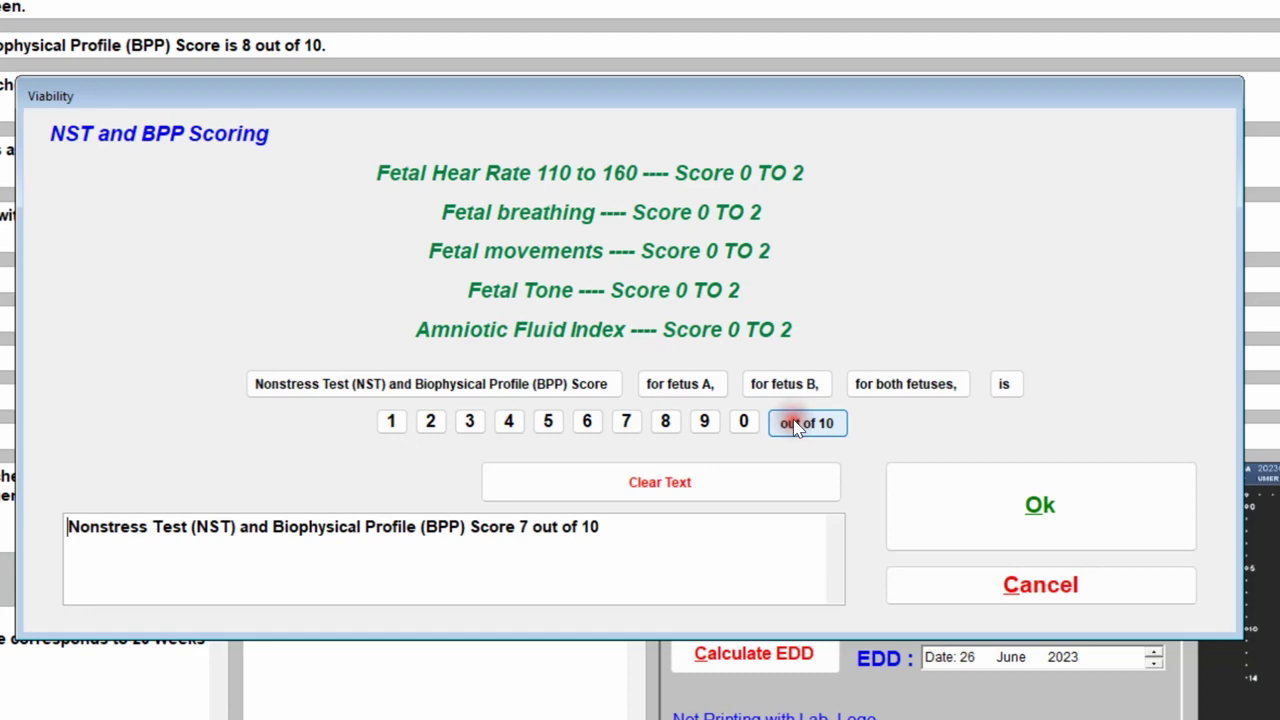
{"action": "left_click", "coordinate": [986, 503]}
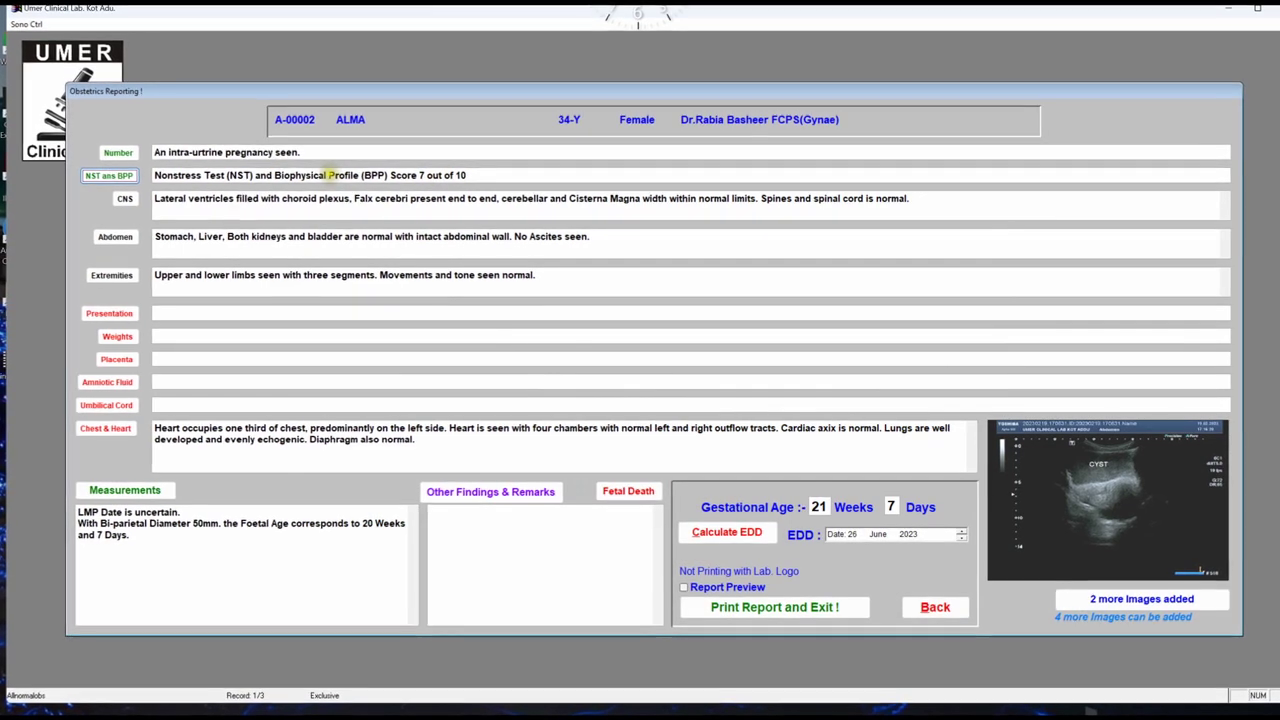
Replace the Exencephaly CNS text with 'Cerebellum, nasal bone, orbit and spine is normal.'
{"action": "left_click", "coordinate": [118, 198]}
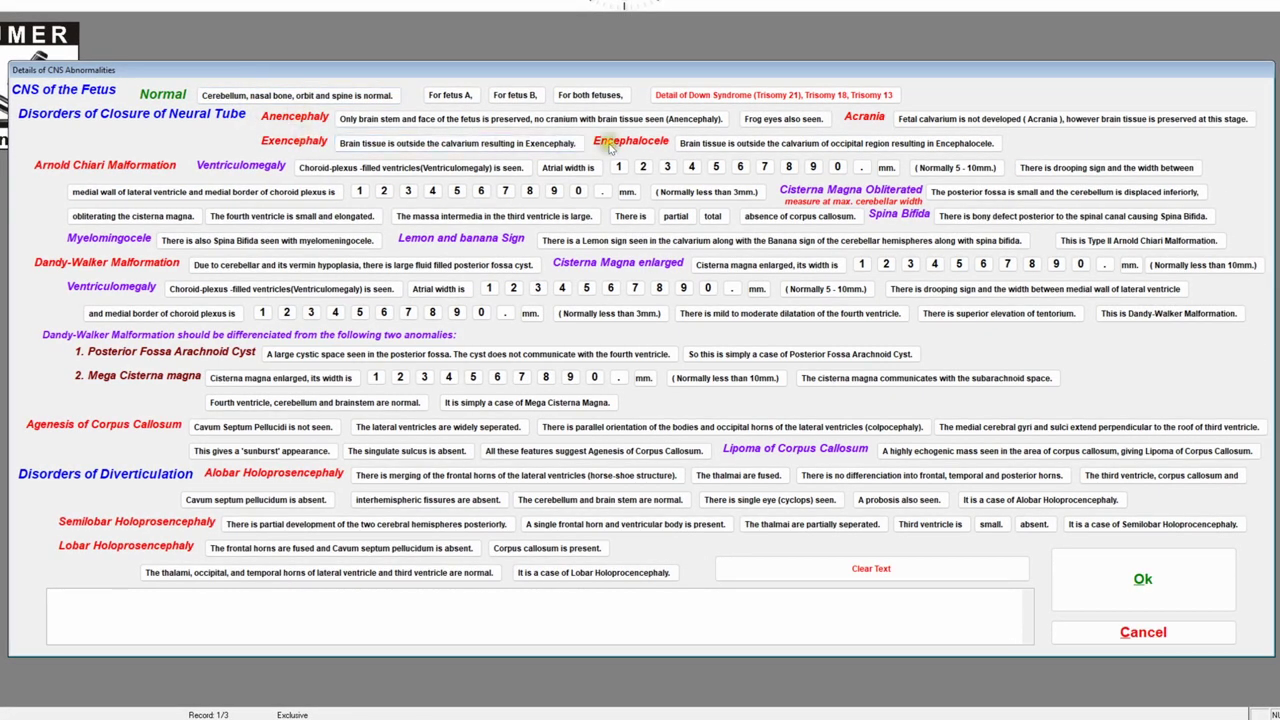
{"action": "left_click", "coordinate": [375, 145]}
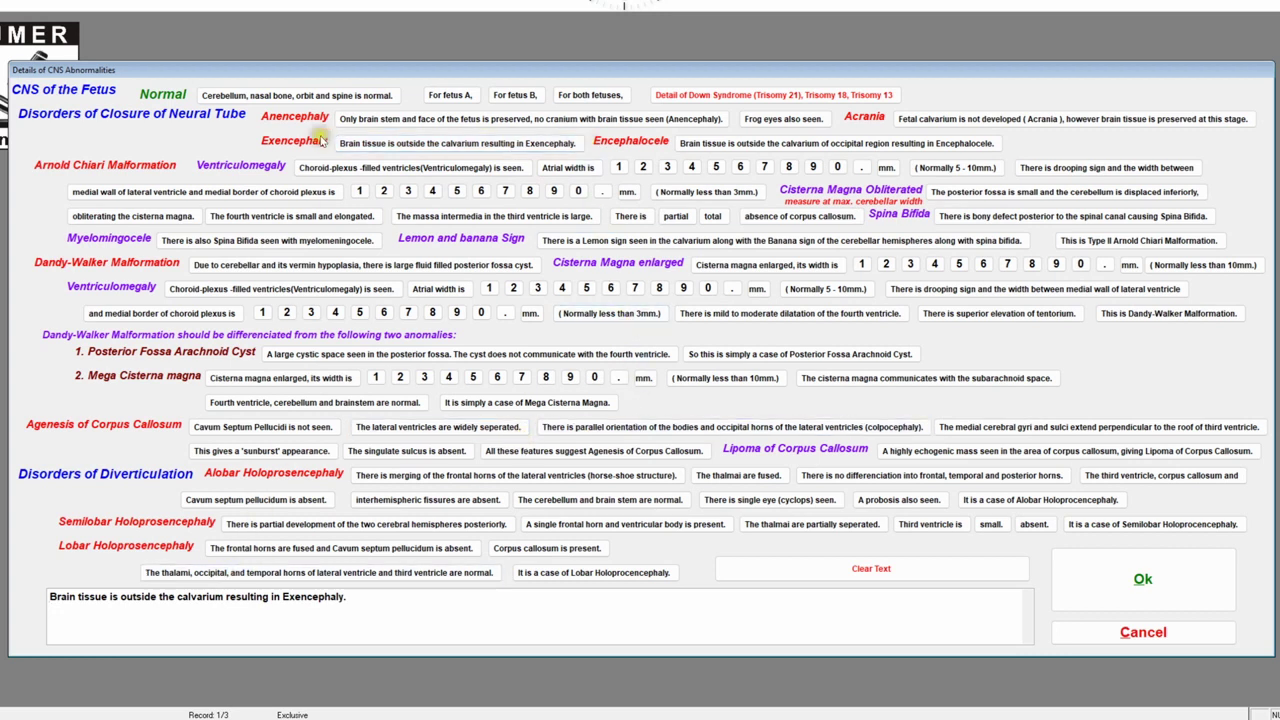
{"action": "left_click", "coordinate": [300, 597]}
{"action": "left_click", "coordinate": [876, 569]}
{"action": "left_click", "coordinate": [200, 601]}
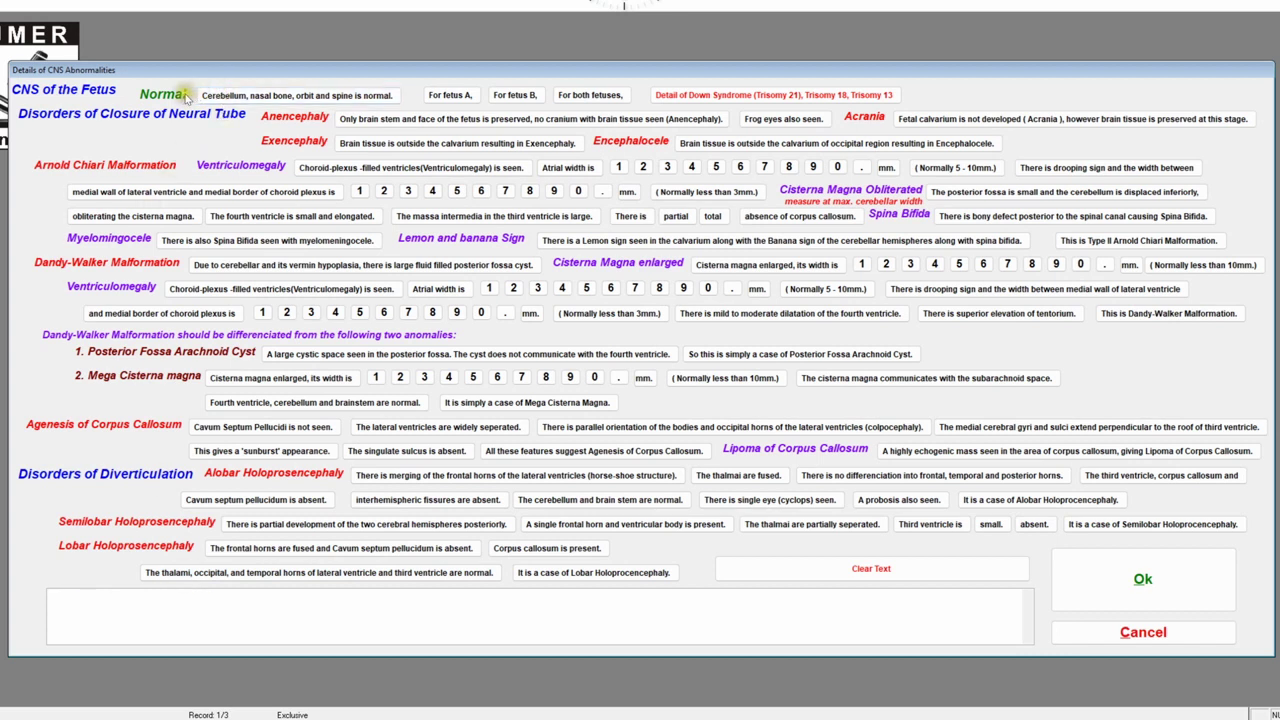
{"action": "left_click", "coordinate": [227, 97]}
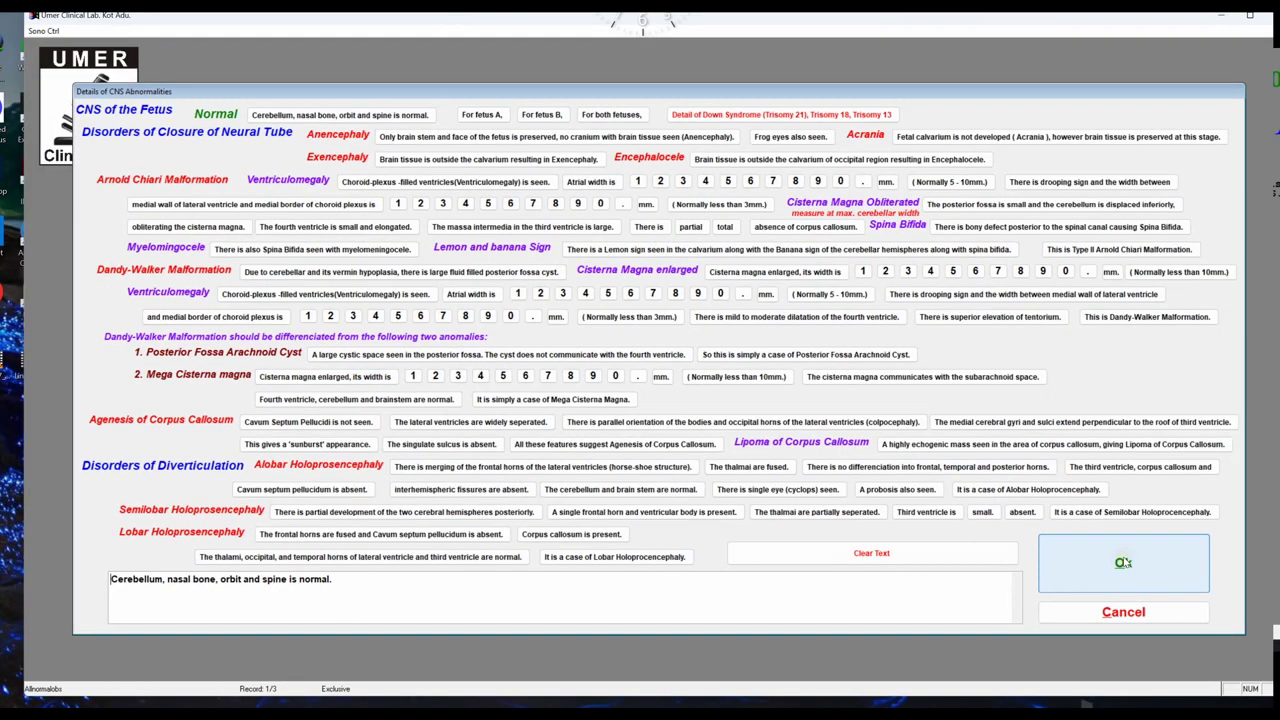
{"action": "left_click", "coordinate": [1142, 578]}
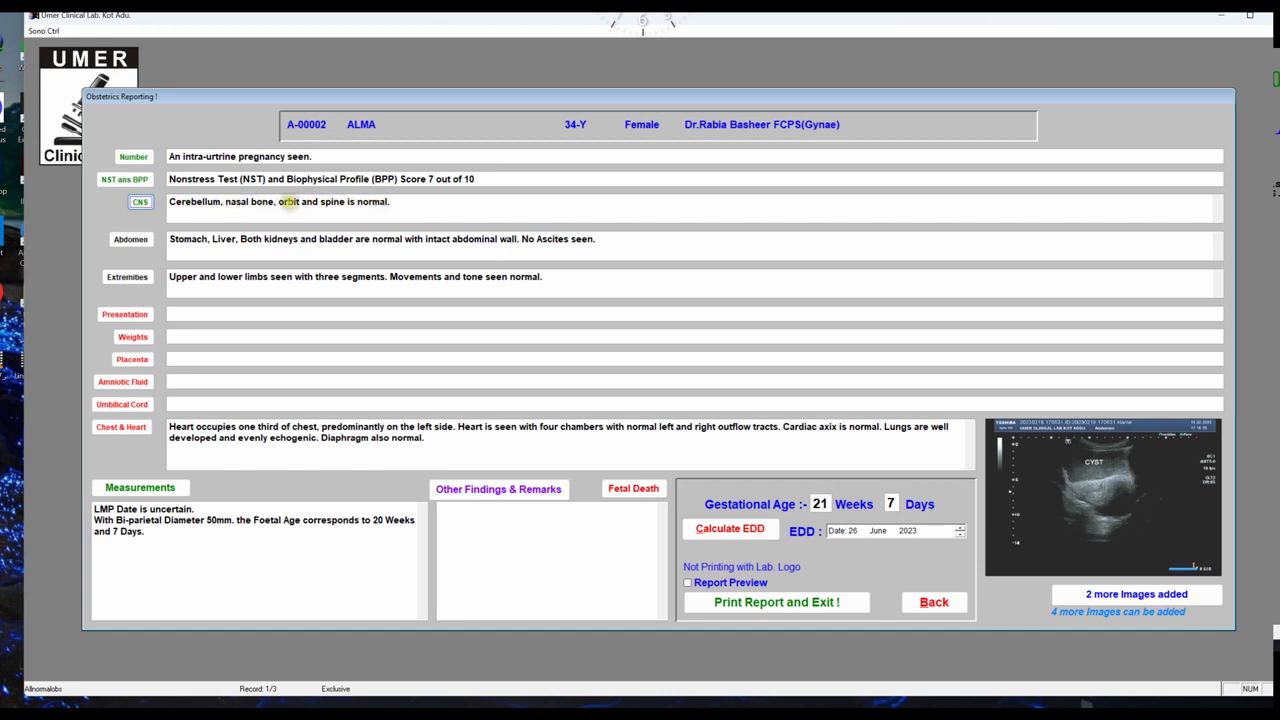
Set the fetal abdomen finding to the normal stomach, kidneys and bladder sentence
{"action": "left_click", "coordinate": [131, 243]}
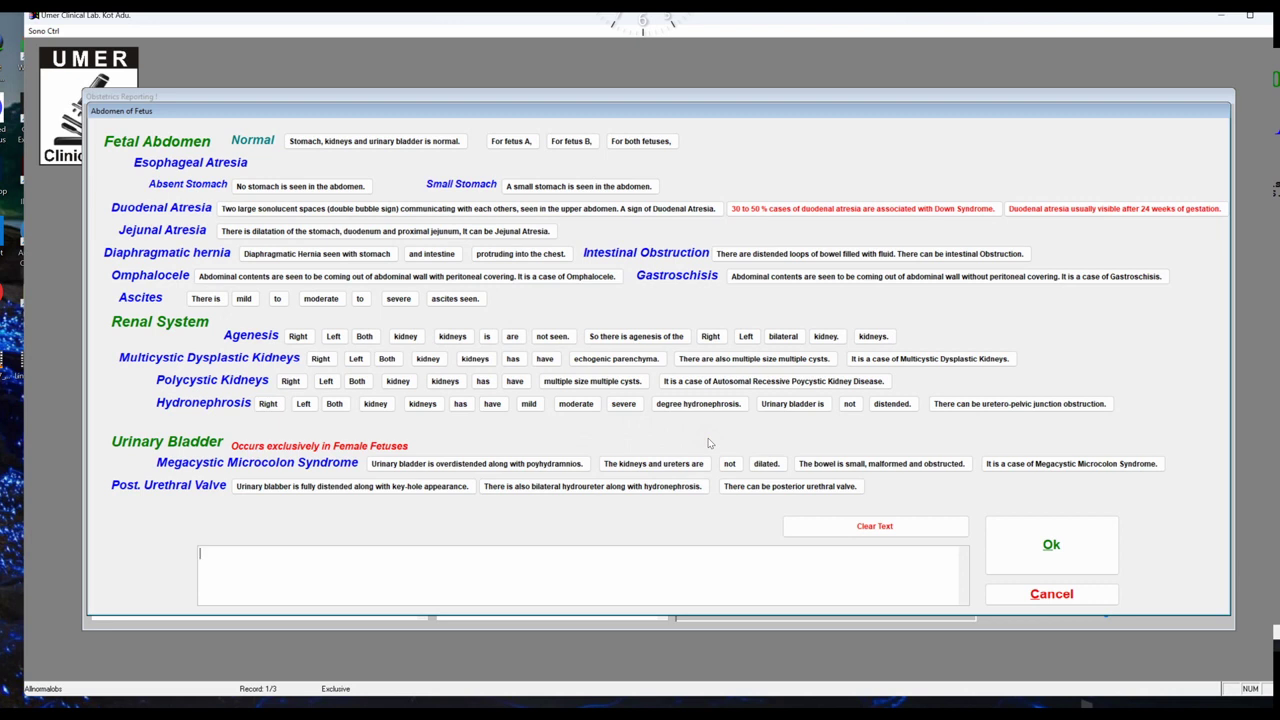
{"action": "left_click", "coordinate": [353, 143]}
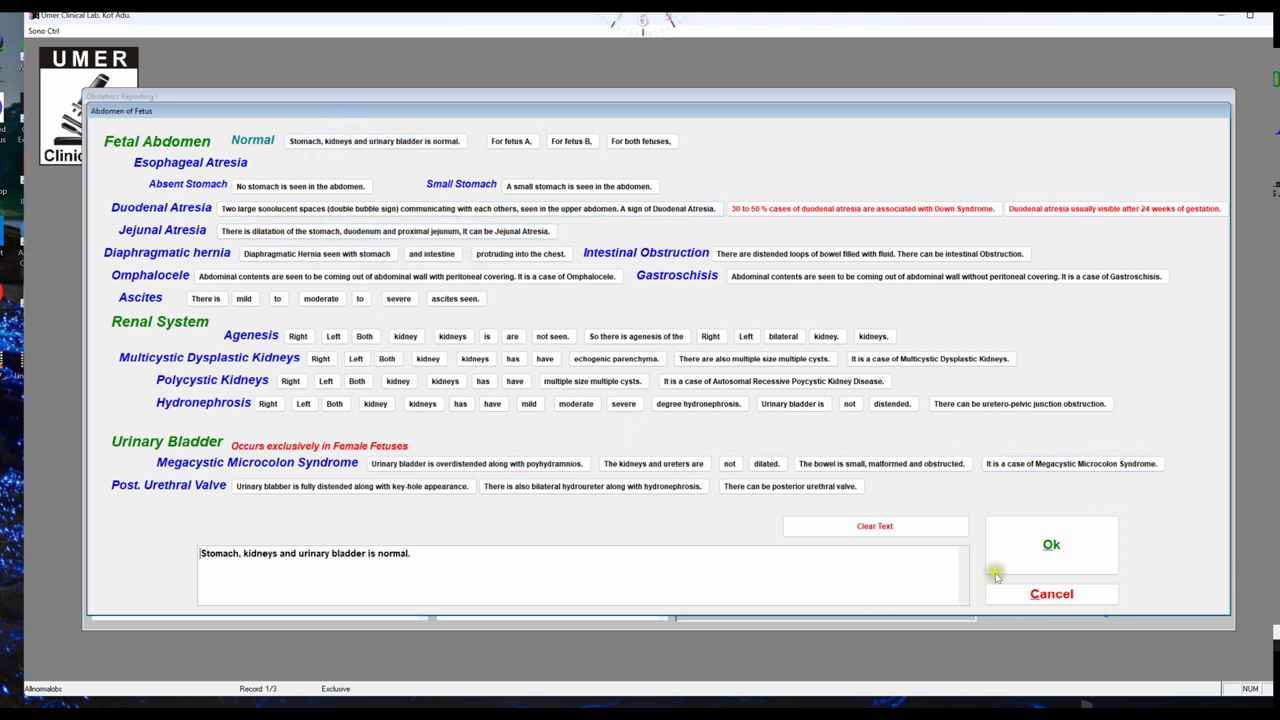
{"action": "left_click", "coordinate": [1049, 547]}
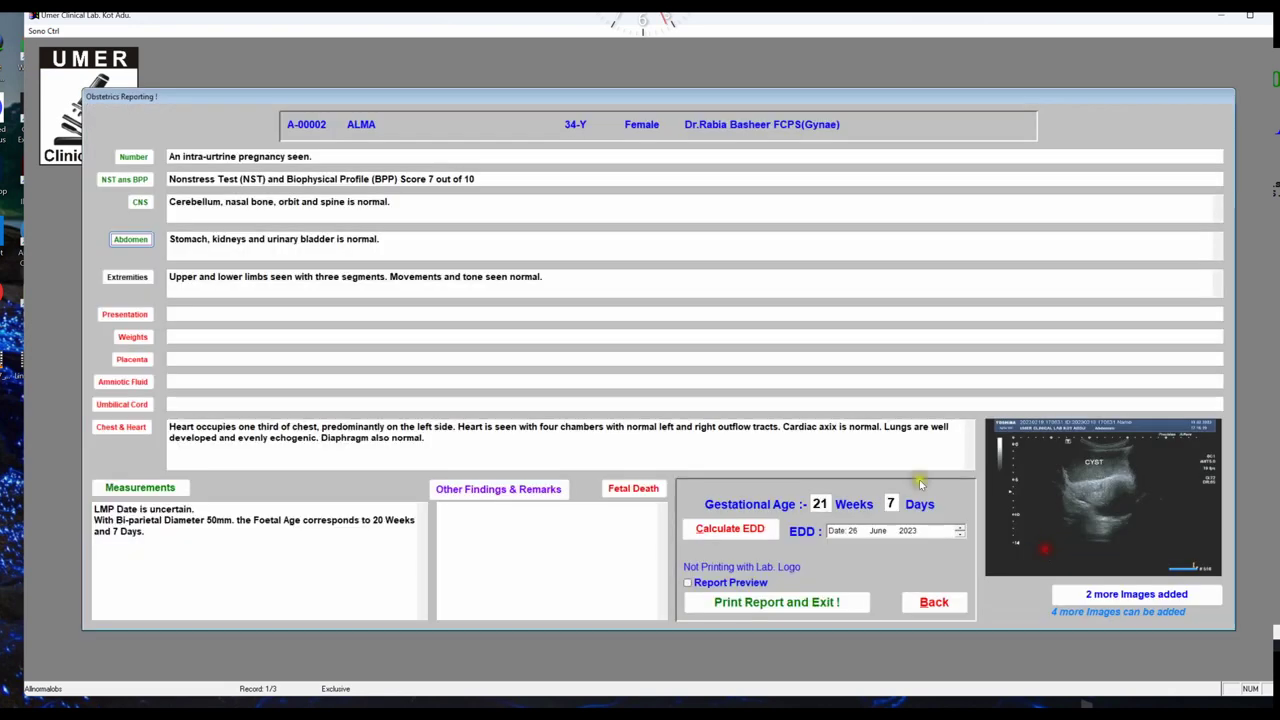
Set the extremities finding to the normal limbs sentence with three segments
{"action": "left_click", "coordinate": [140, 278]}
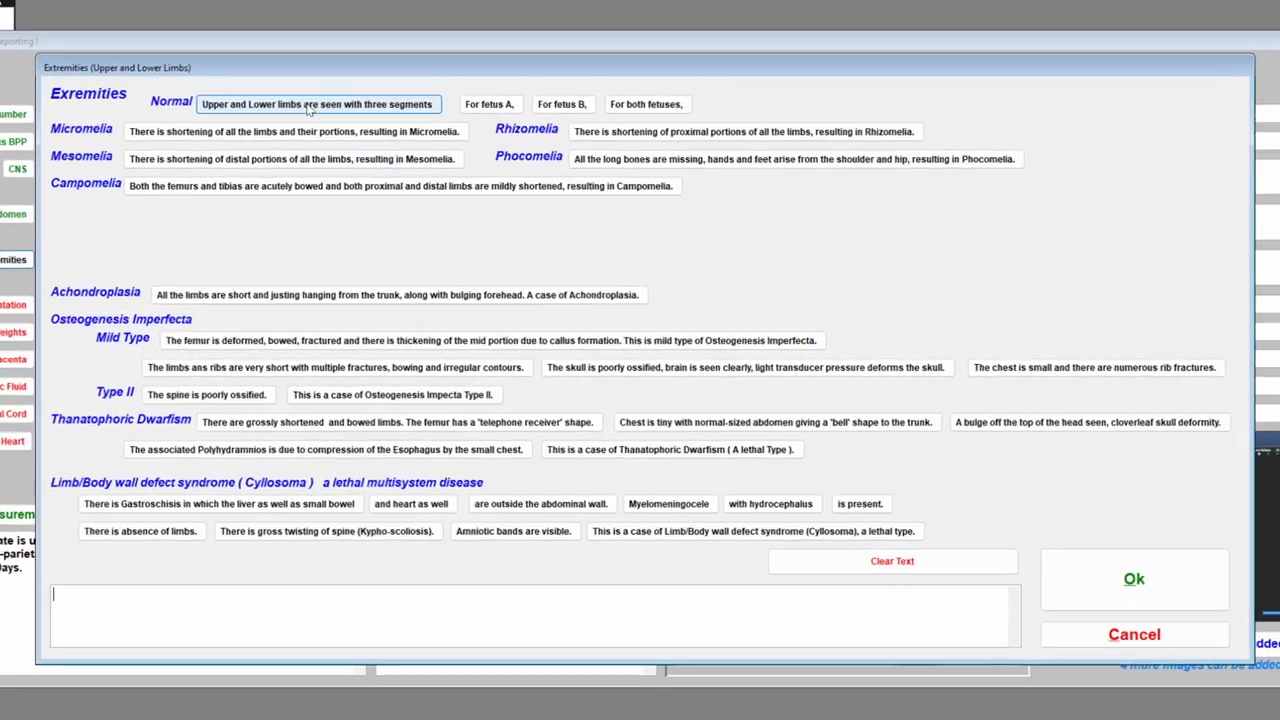
{"action": "left_click", "coordinate": [310, 110]}
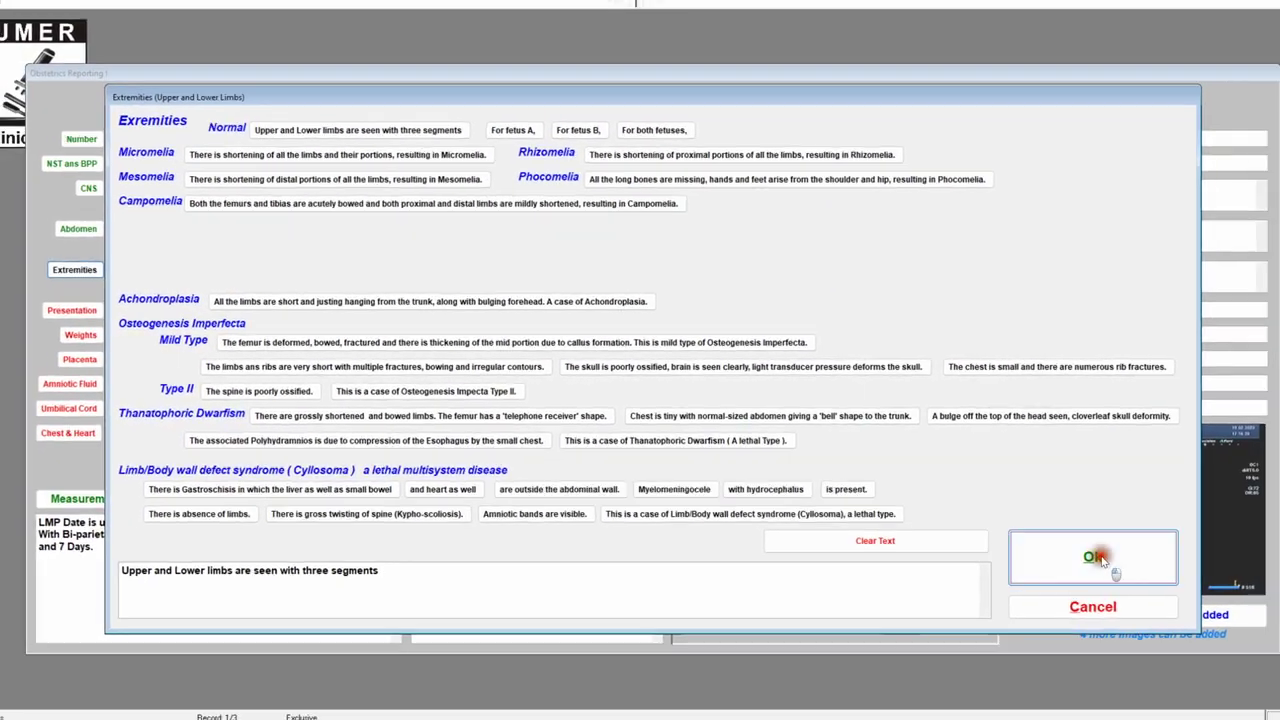
{"action": "left_click", "coordinate": [1134, 579]}
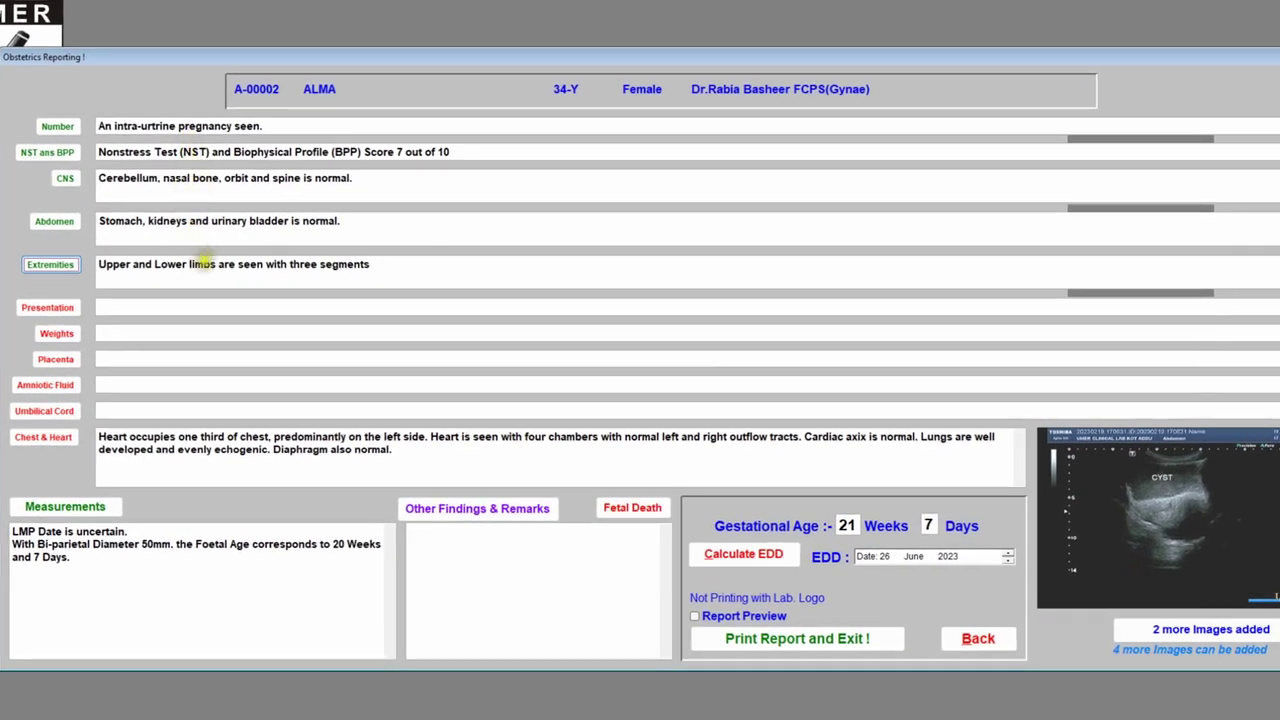
{"action": "left_click", "coordinate": [222, 264]}
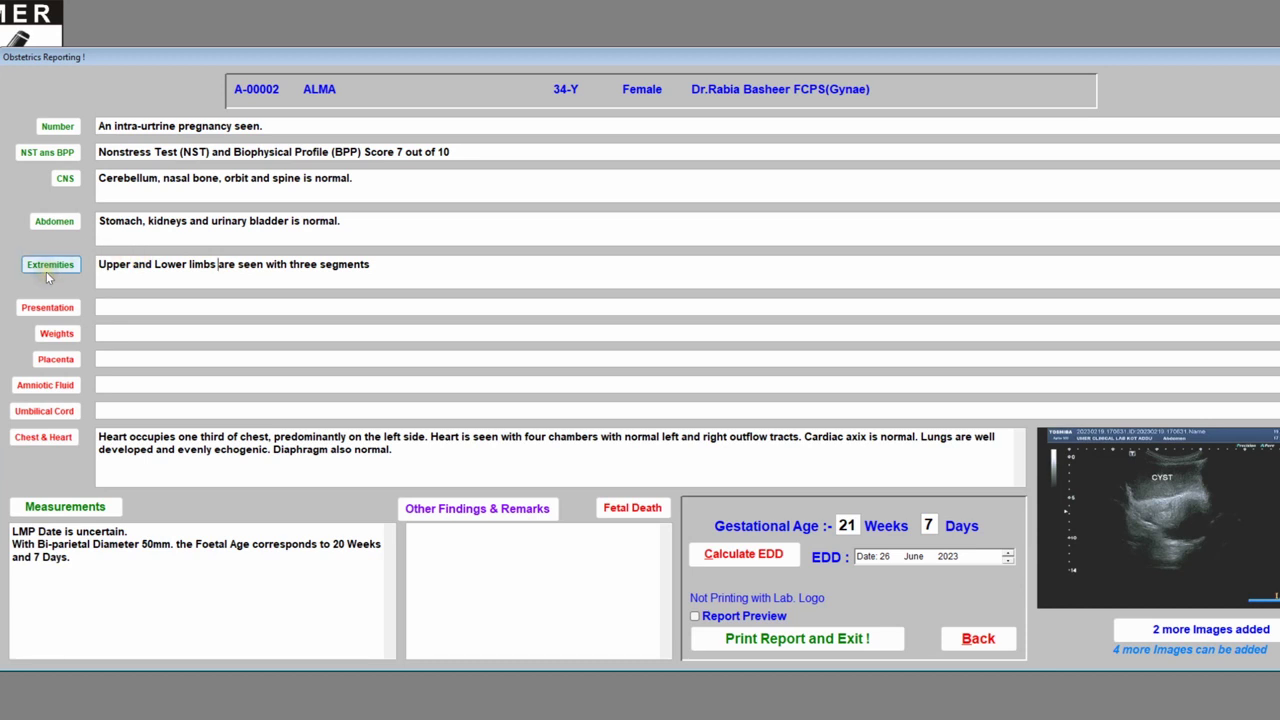
{"action": "left_click", "coordinate": [170, 262]}
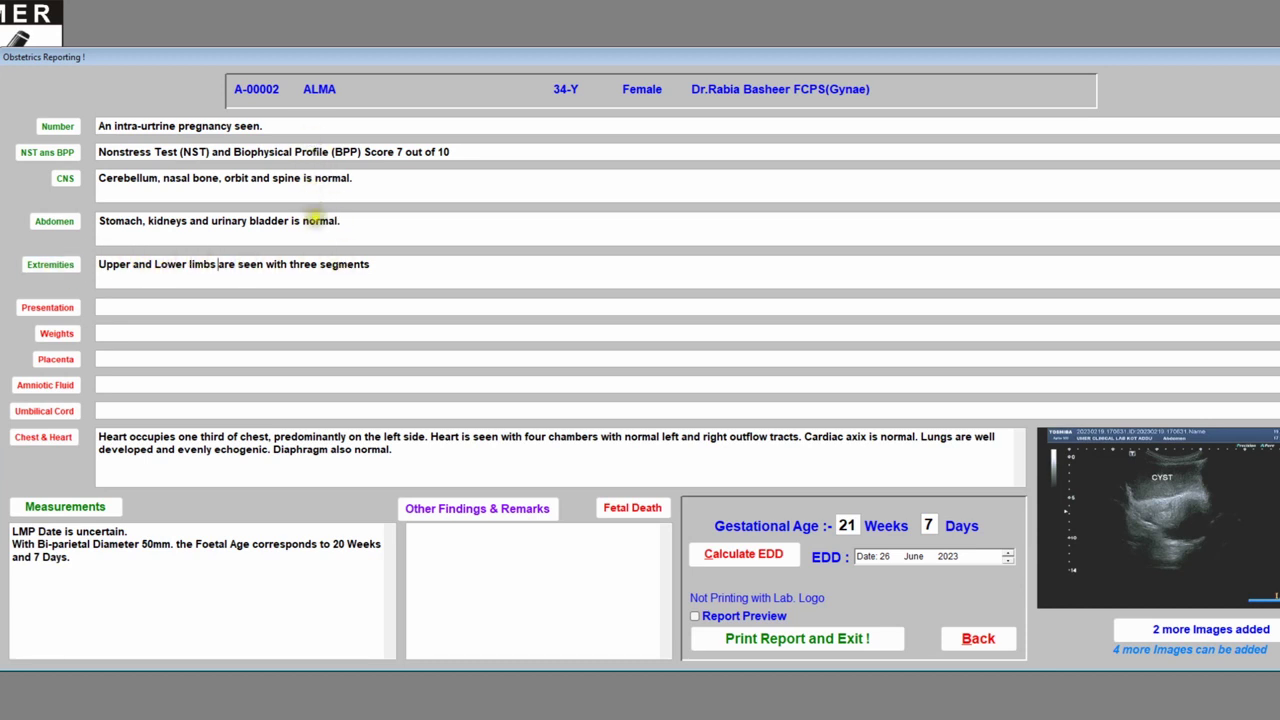
{"action": "left_click", "coordinate": [164, 306]}
{"action": "left_click", "coordinate": [70, 312]}
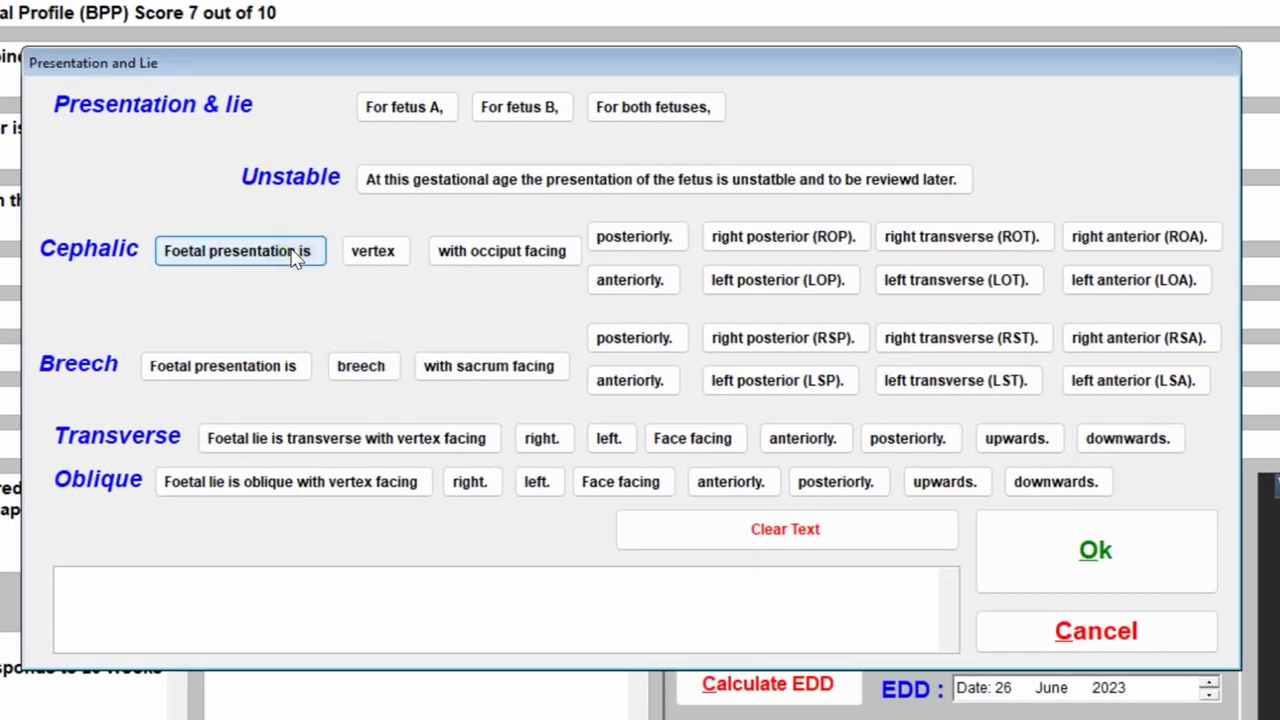
Enter 'Foetal presentation is vertex with occiput facing right transverse (ROT).' as the Presentation finding
{"action": "left_click", "coordinate": [295, 257]}
{"action": "left_click", "coordinate": [378, 255]}
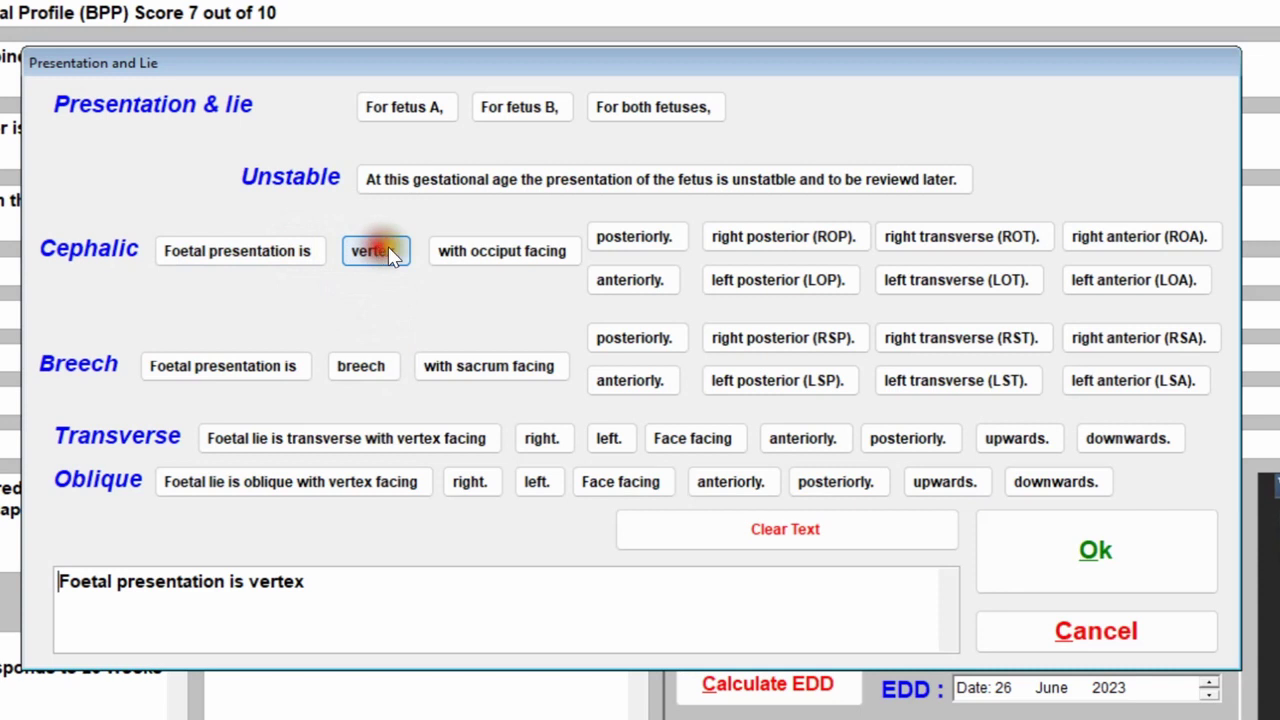
{"action": "left_click", "coordinate": [478, 256]}
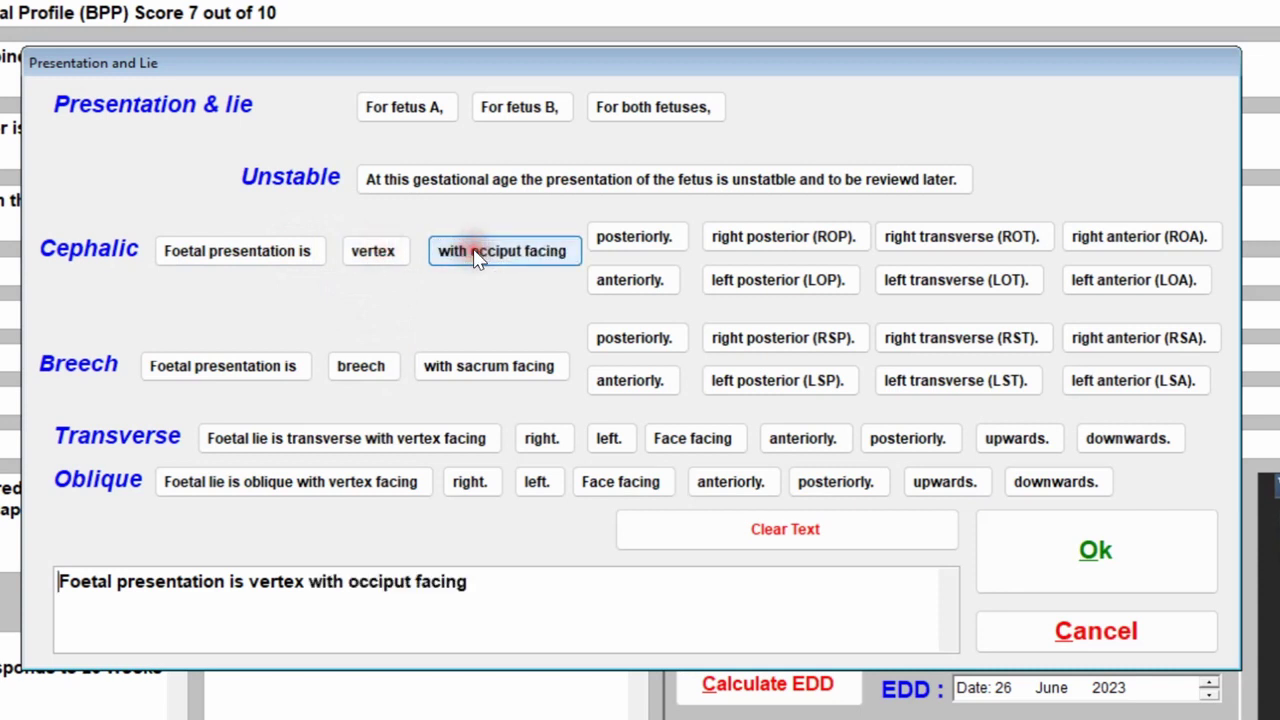
{"action": "left_click", "coordinate": [945, 247]}
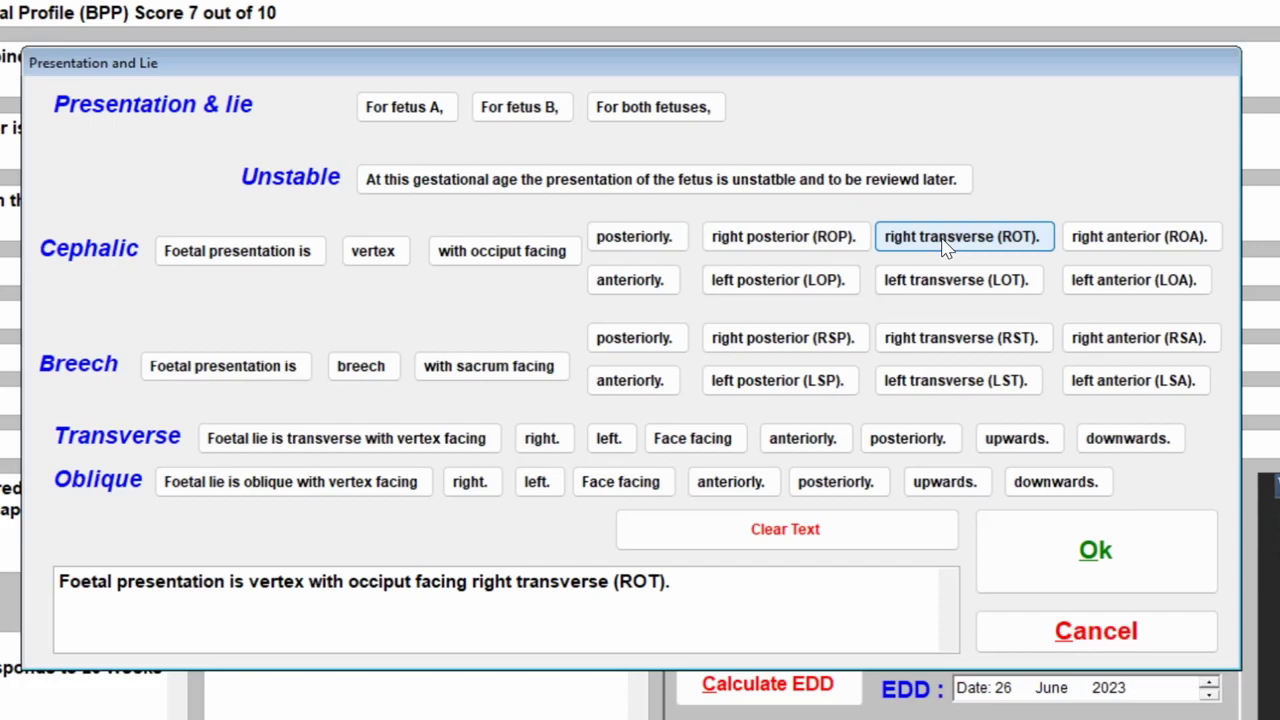
{"action": "left_click", "coordinate": [1106, 568]}
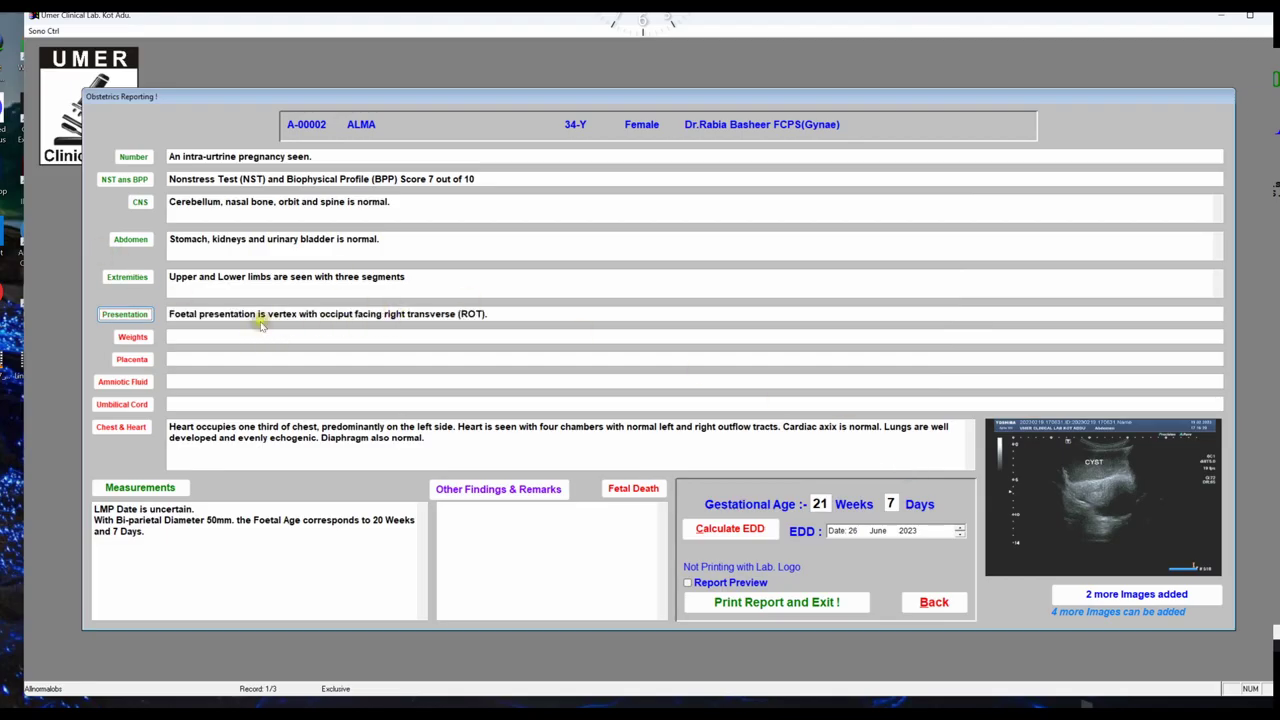
Open the fetal weight measurements and try to calculate the weight from them
{"action": "left_click", "coordinate": [134, 338]}
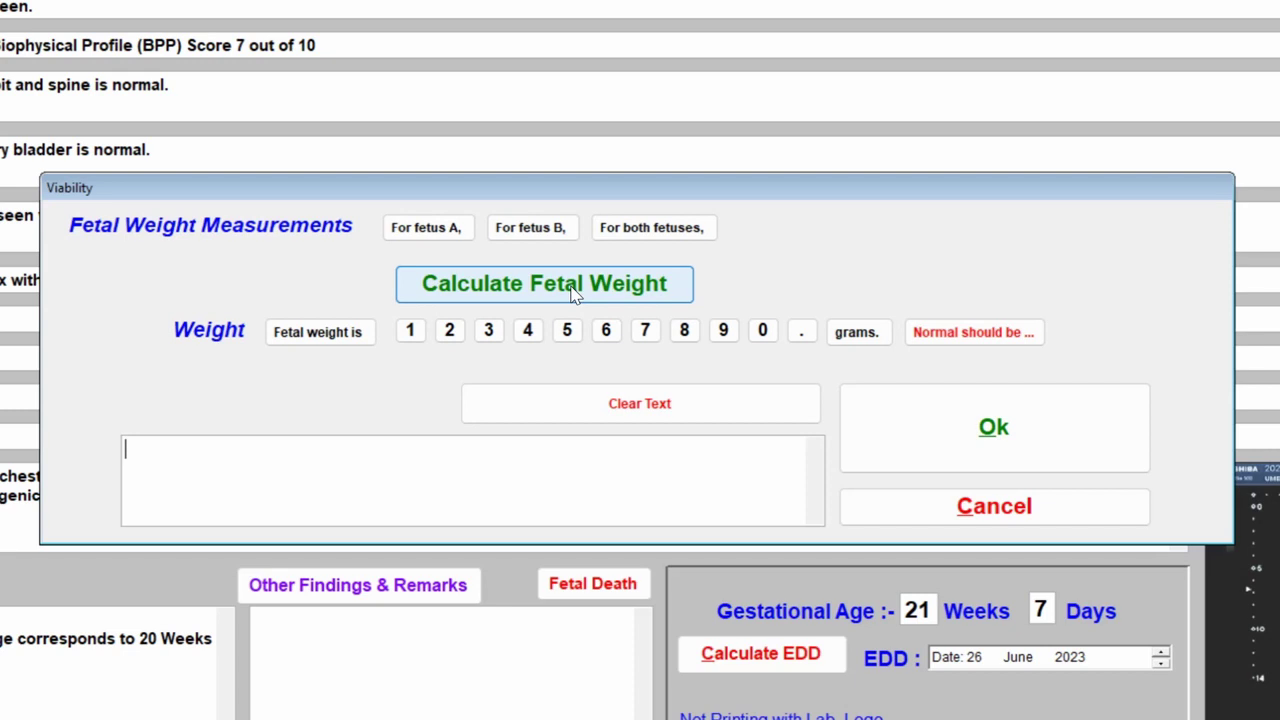
{"action": "left_click", "coordinate": [568, 286]}
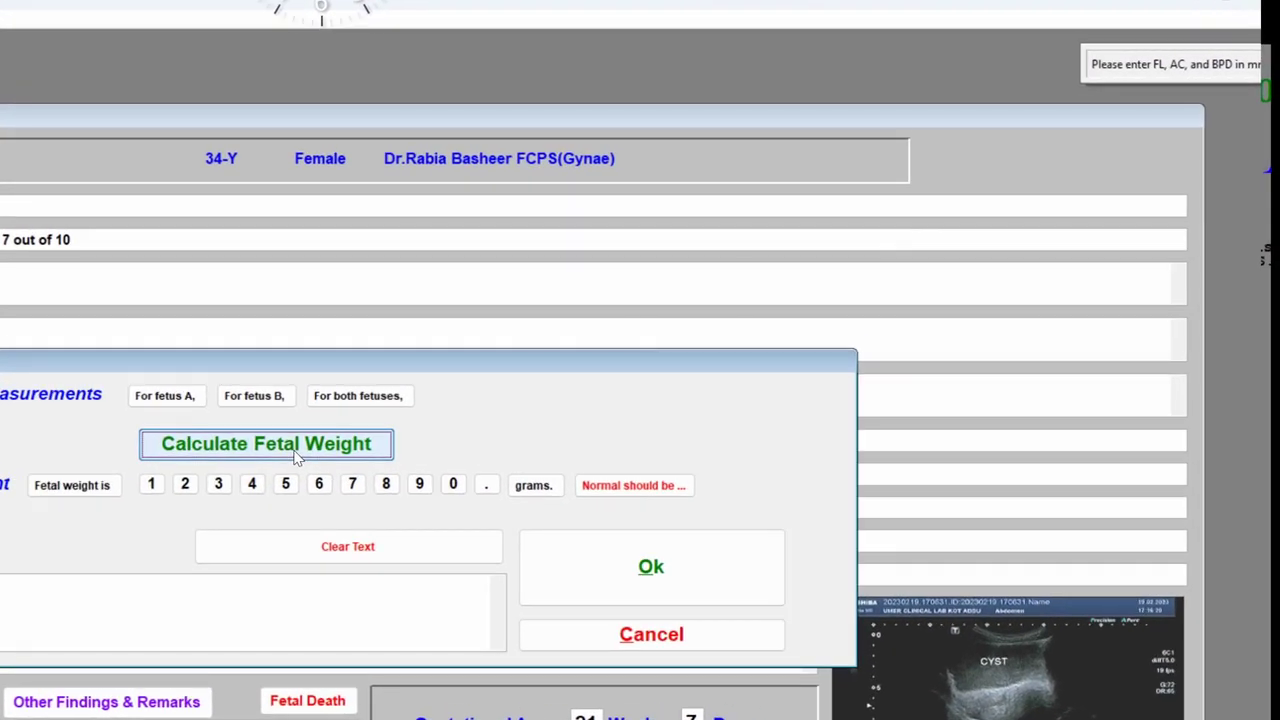
{"action": "left_click", "coordinate": [297, 456]}
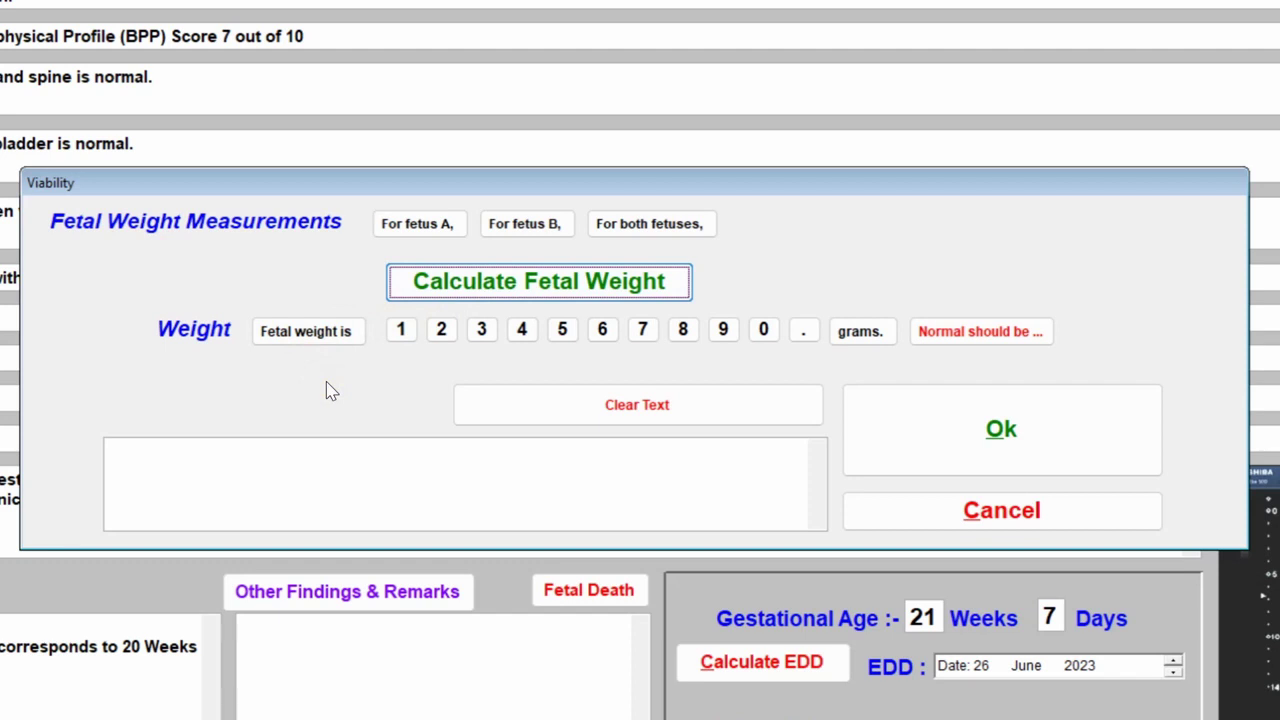
Enter 'Fetal weight is 2300 grams' plus the normal-weight reference into the Weights finding
{"action": "left_click", "coordinate": [344, 334]}
{"action": "left_click", "coordinate": [440, 329]}
{"action": "left_click", "coordinate": [482, 331]}
{"action": "left_click", "coordinate": [763, 329]}
{"action": "left_click", "coordinate": [763, 329]}
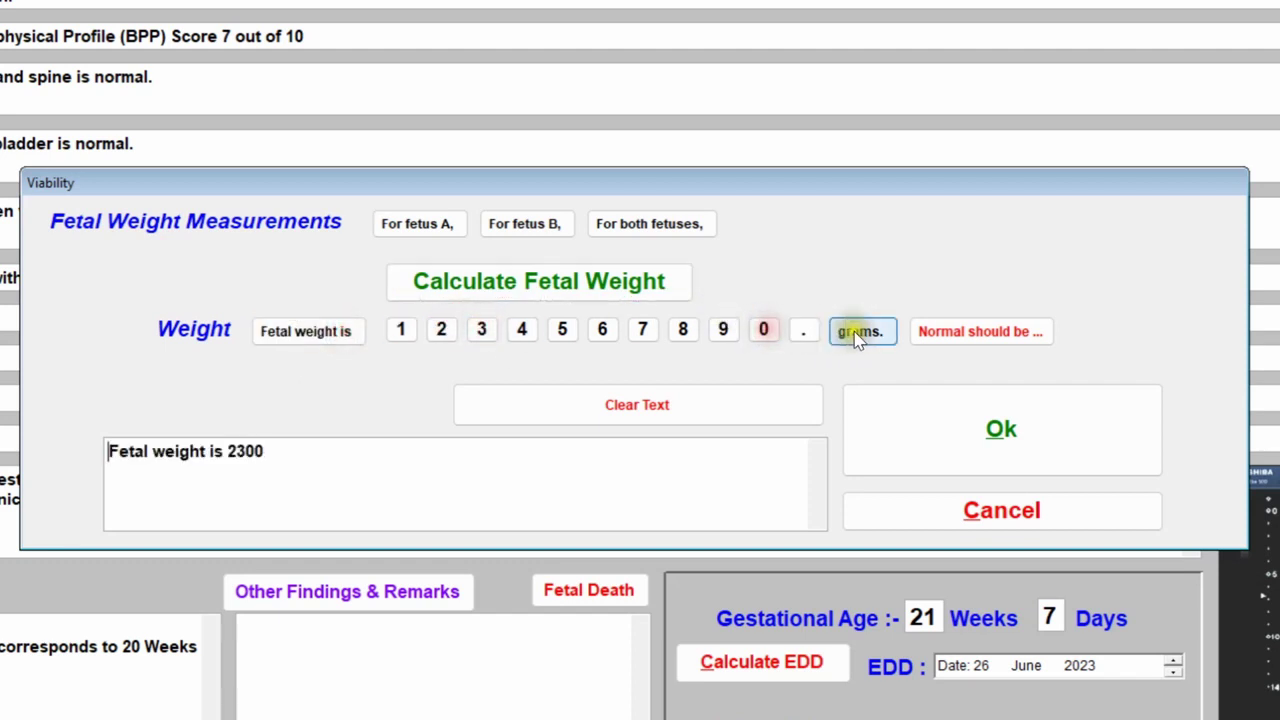
{"action": "left_click", "coordinate": [853, 331]}
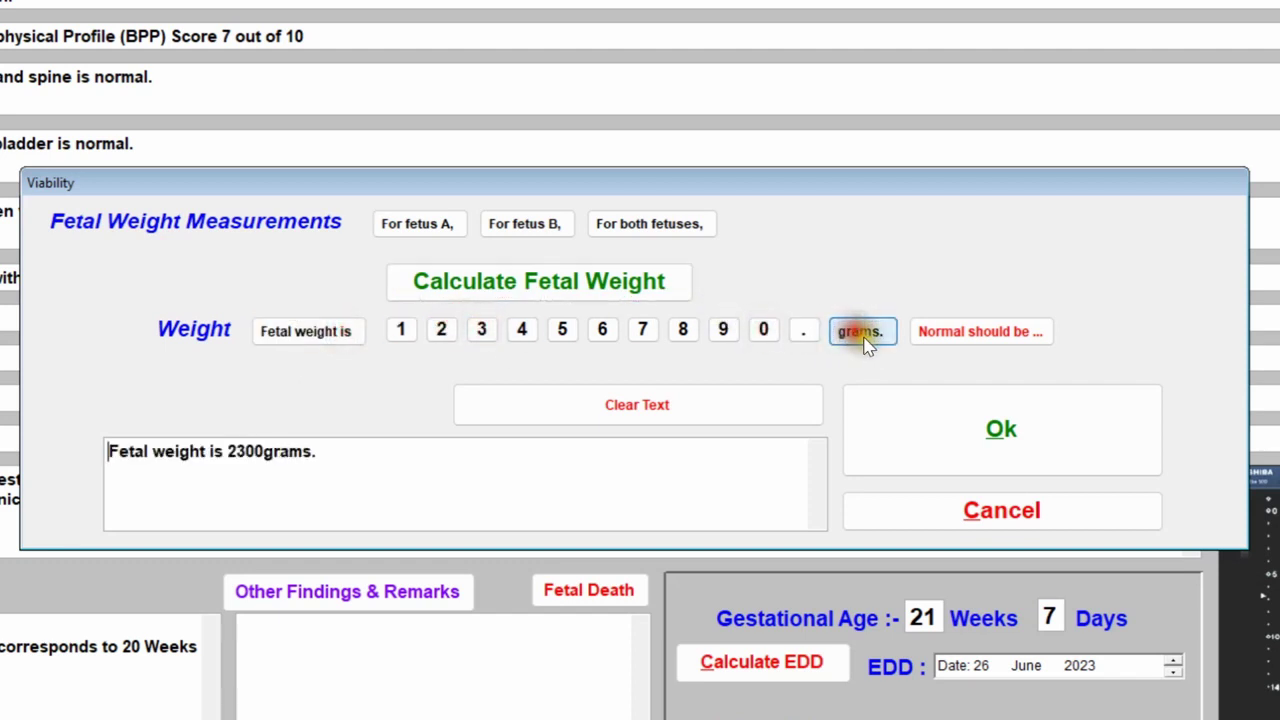
{"action": "left_click", "coordinate": [975, 337]}
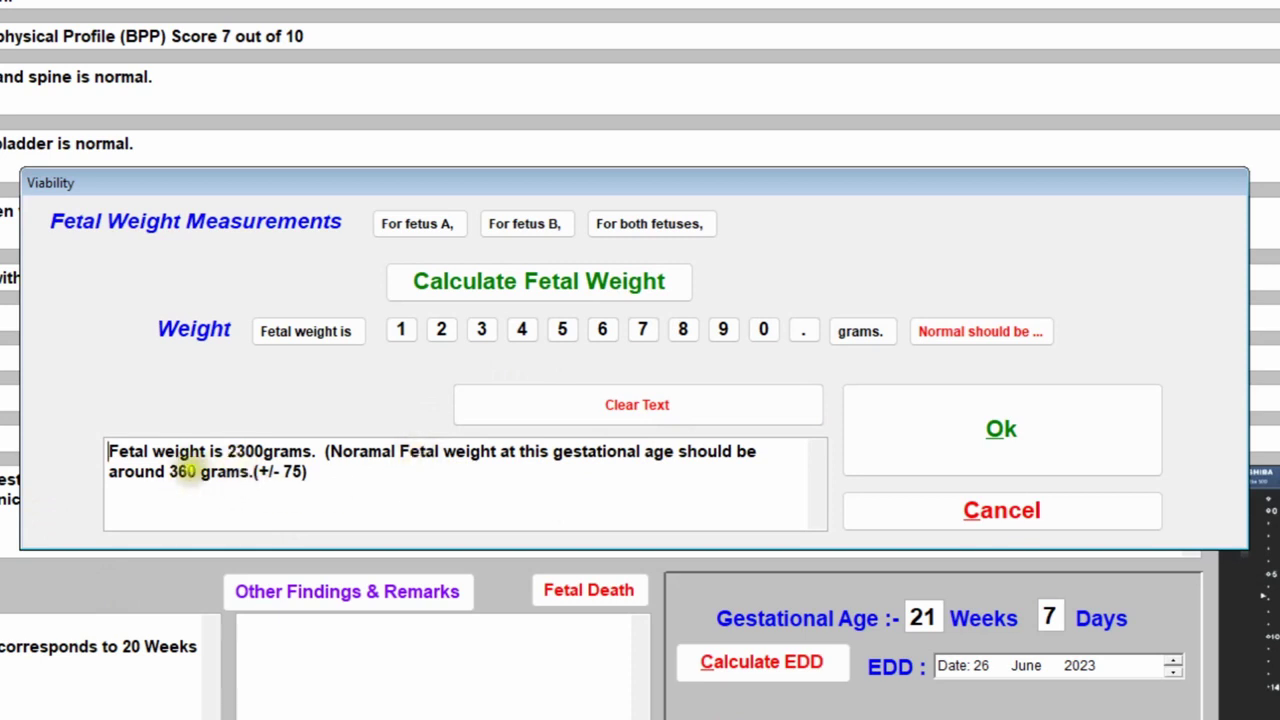
{"action": "left_click", "coordinate": [943, 420]}
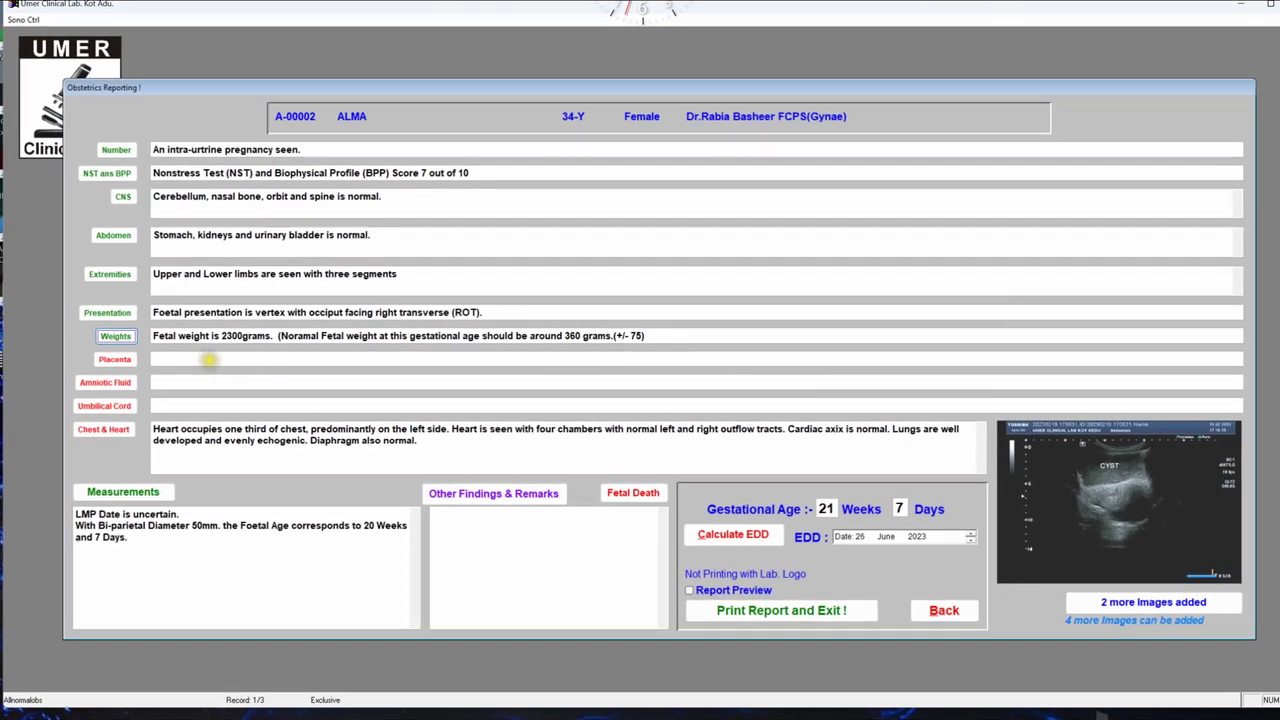
{"action": "left_click", "coordinate": [80, 363]}
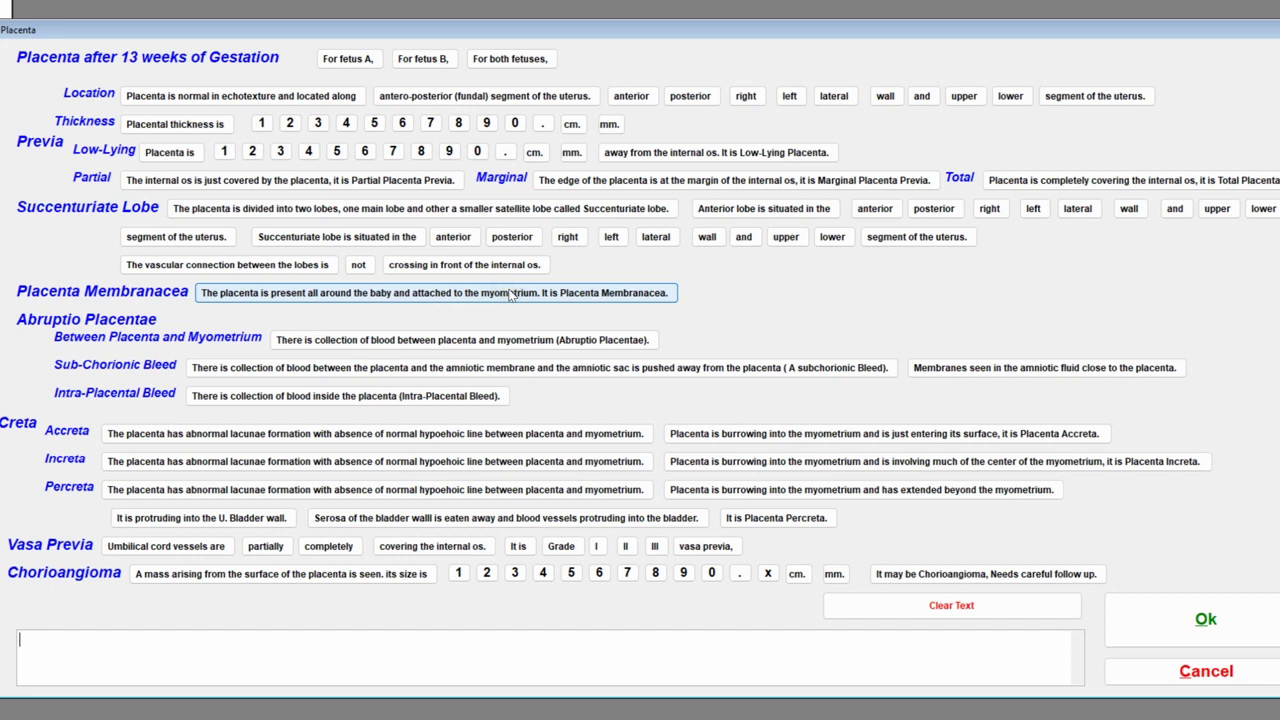
Record a normal-echotexture placenta along the anterior right lateral wall and upper uterine segment
{"action": "left_click", "coordinate": [276, 97]}
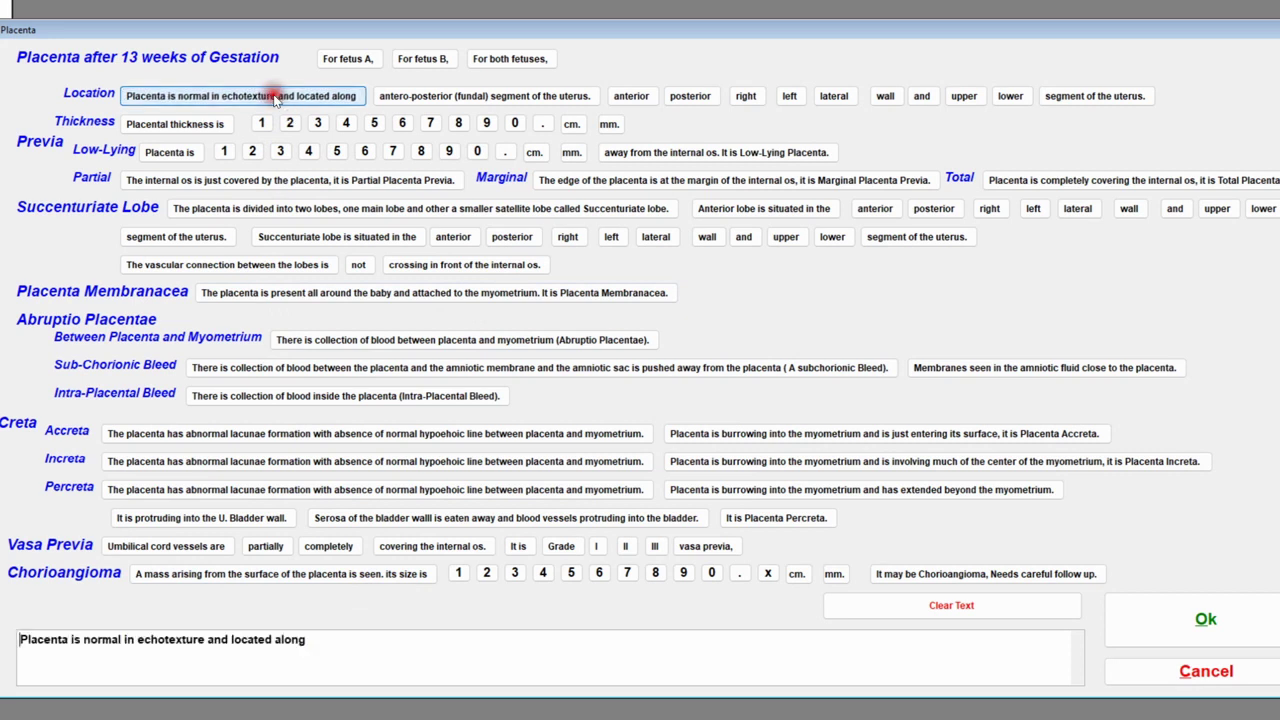
{"action": "left_click", "coordinate": [629, 97]}
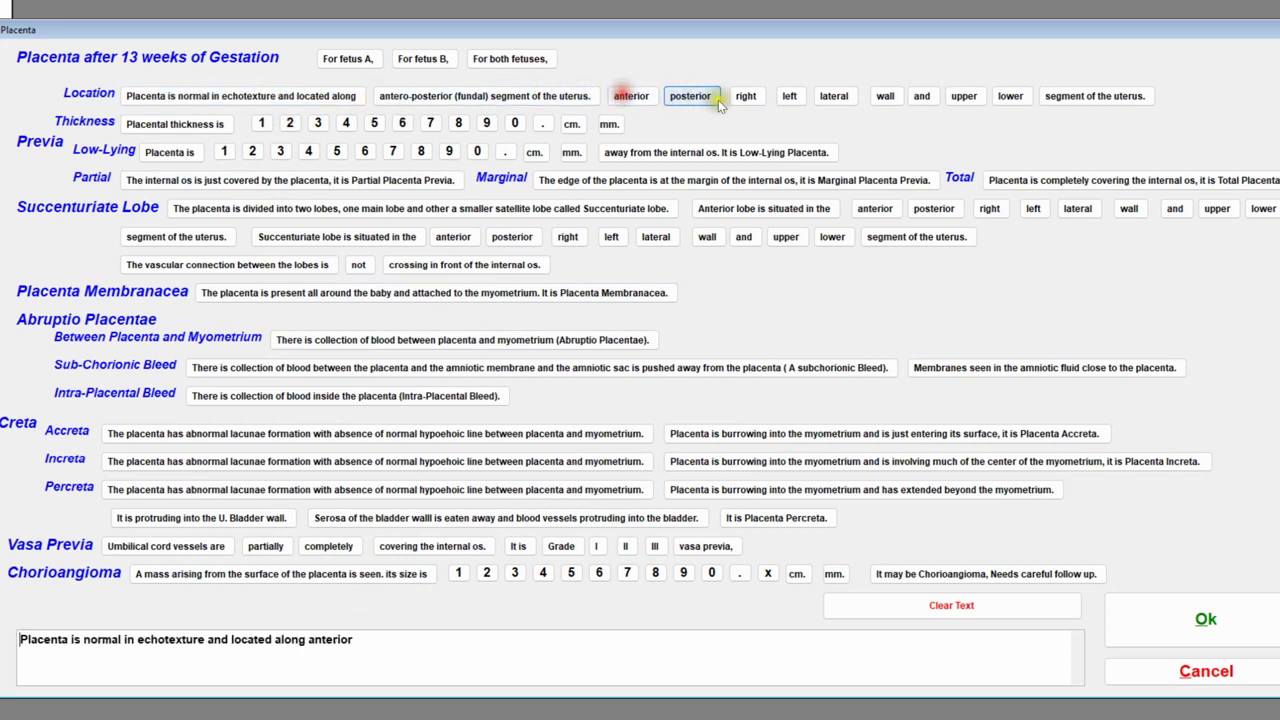
{"action": "left_click", "coordinate": [750, 98]}
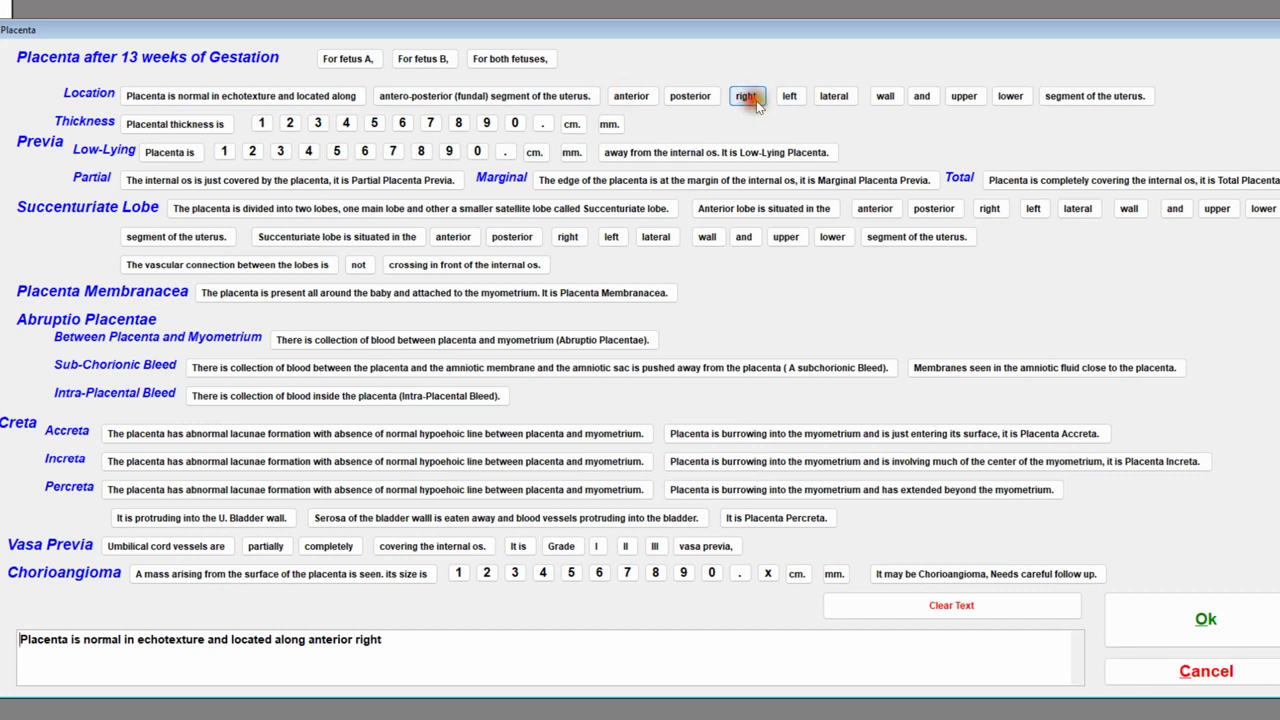
{"action": "left_click", "coordinate": [833, 97]}
{"action": "left_click", "coordinate": [880, 97]}
{"action": "left_click", "coordinate": [921, 96]}
{"action": "left_click", "coordinate": [964, 96]}
{"action": "left_click", "coordinate": [1073, 96]}
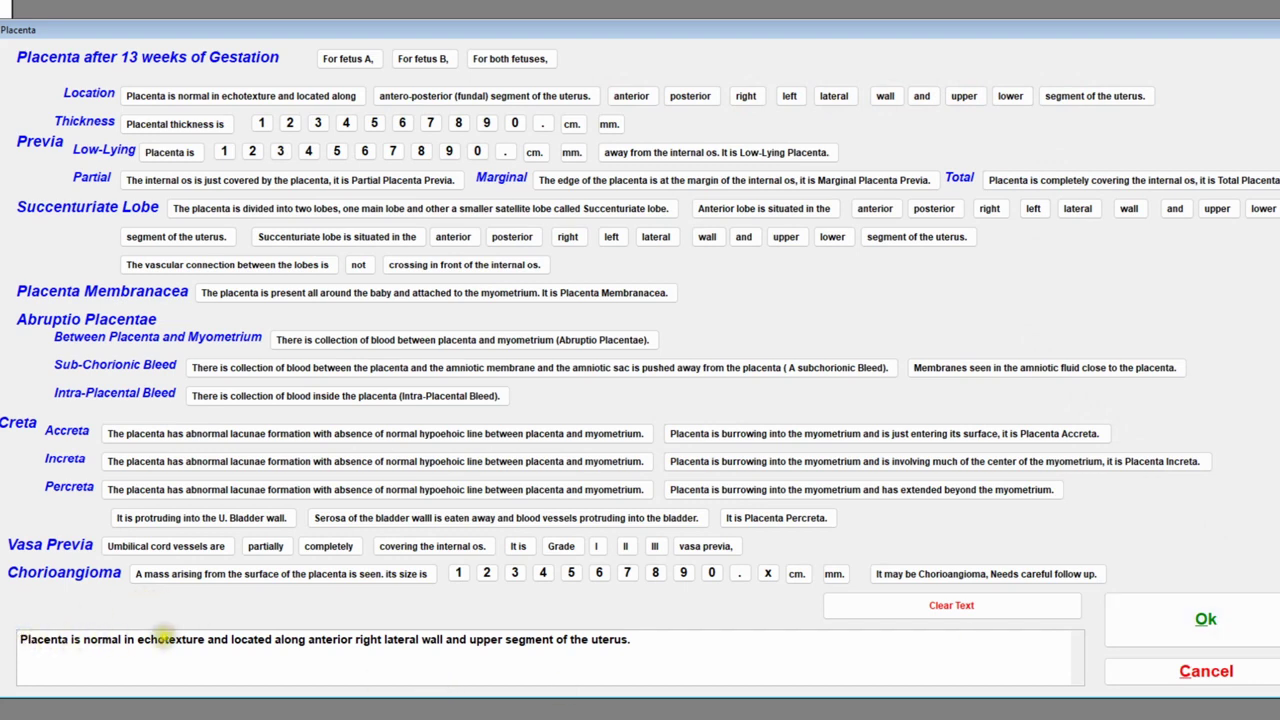
{"action": "left_click", "coordinate": [1203, 619]}
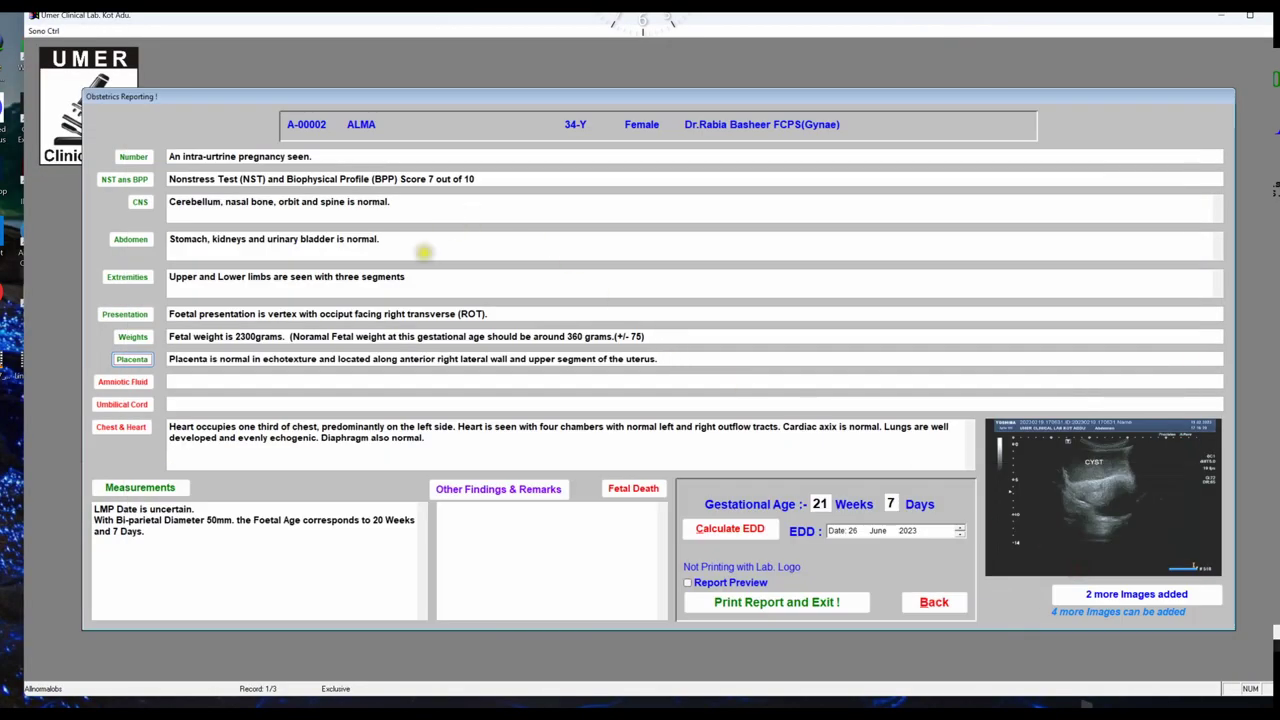
Enter 'Amniotic Fluid Index (AFI) is 12cm.' with the 'Normally between 5 to 20cm' note
{"action": "left_click", "coordinate": [122, 381]}
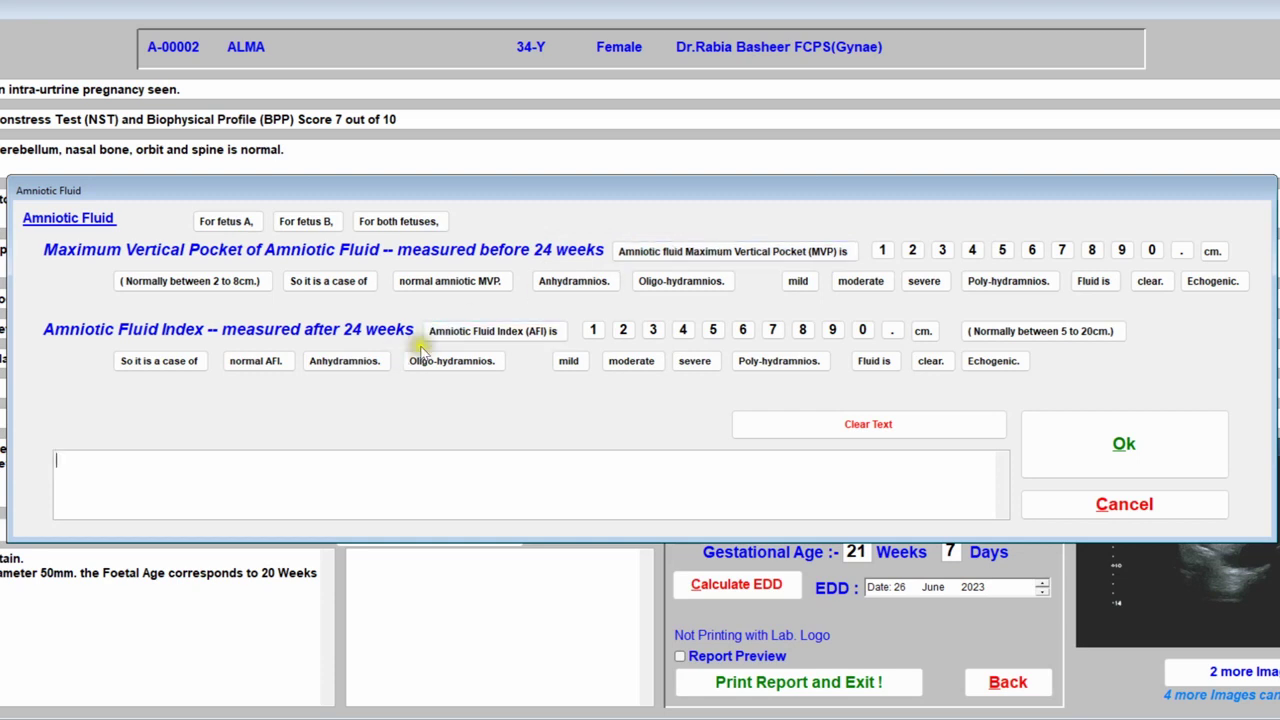
{"action": "left_click", "coordinate": [495, 339]}
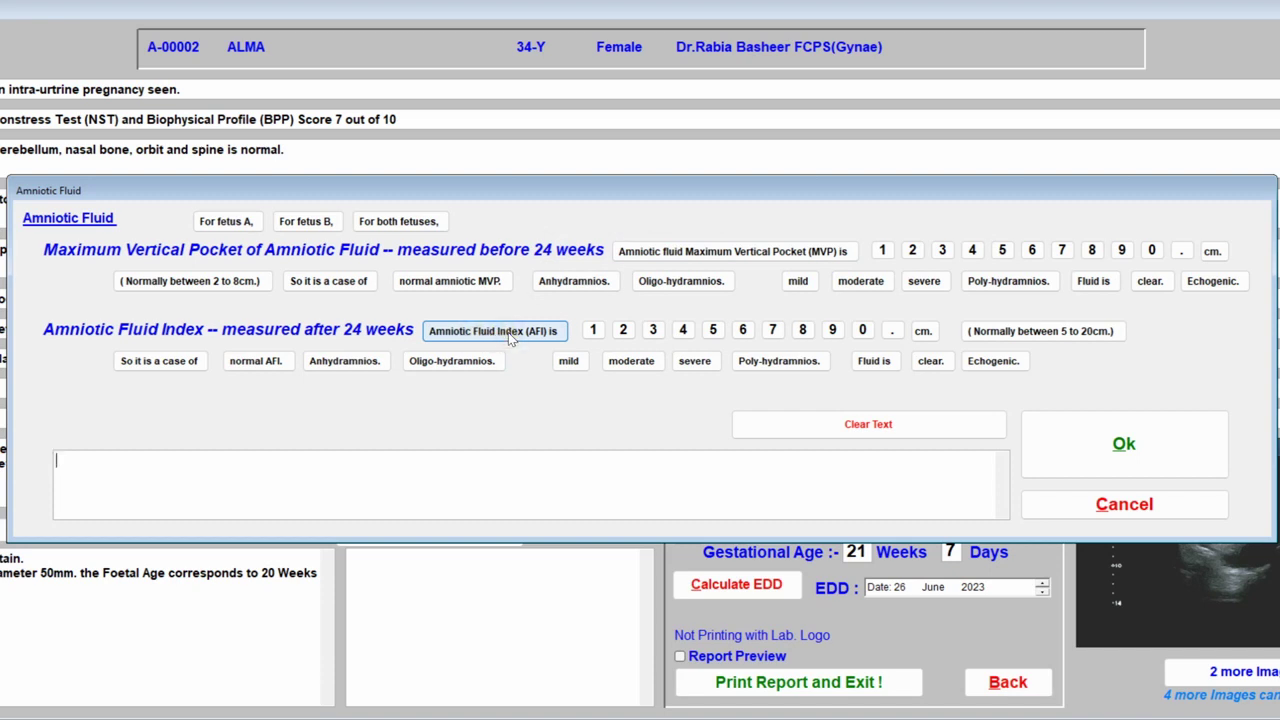
{"action": "left_click", "coordinate": [510, 339]}
{"action": "left_click", "coordinate": [683, 329]}
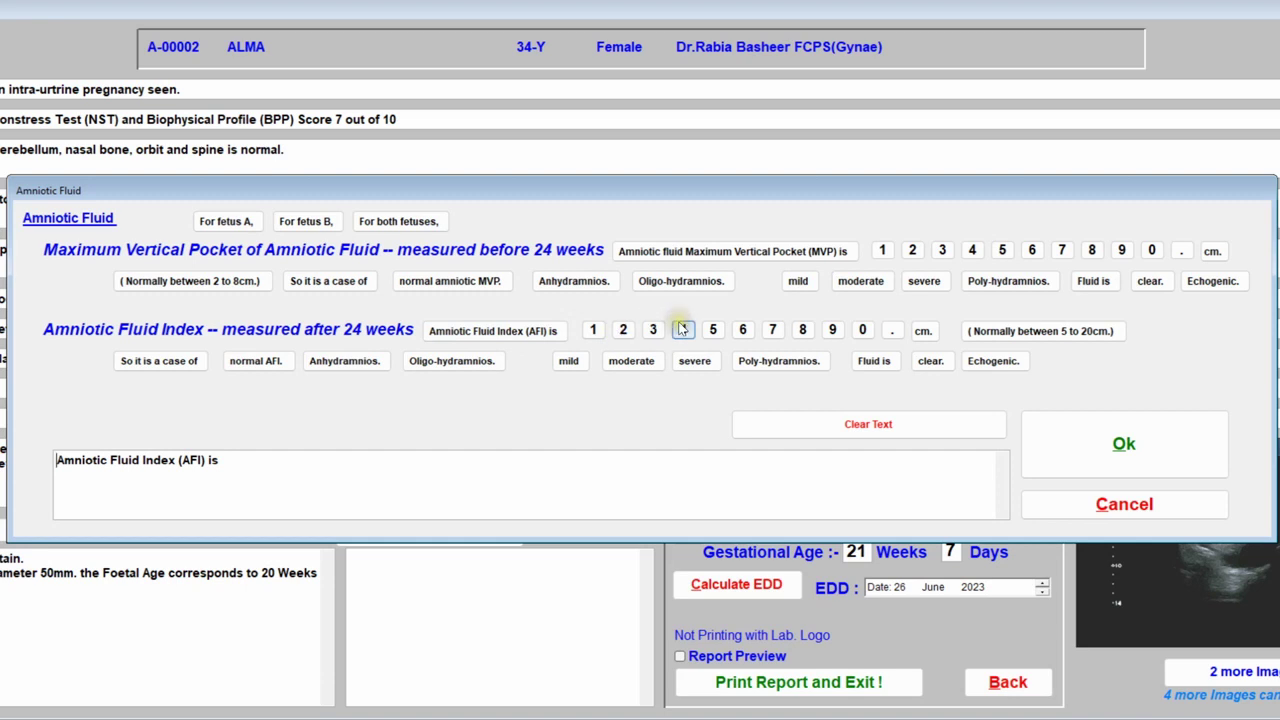
{"action": "left_click", "coordinate": [593, 331]}
{"action": "left_click", "coordinate": [623, 331]}
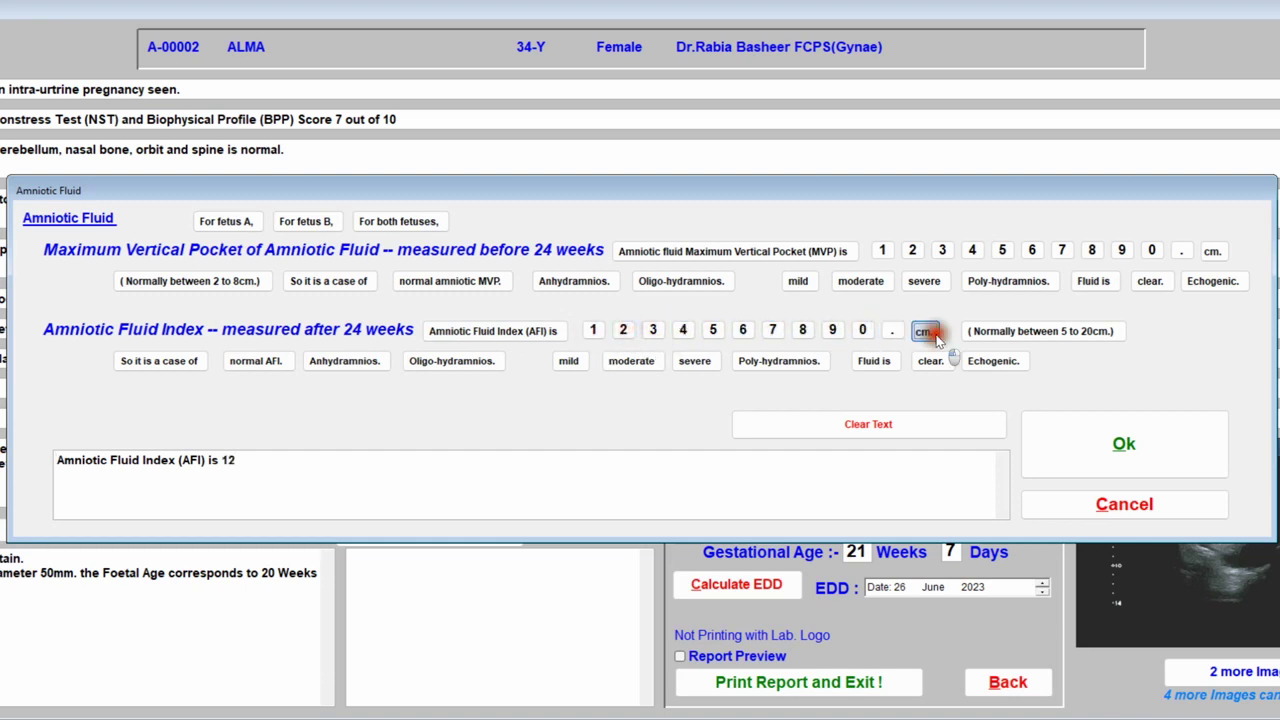
{"action": "left_click", "coordinate": [927, 332]}
{"action": "left_click", "coordinate": [1022, 333]}
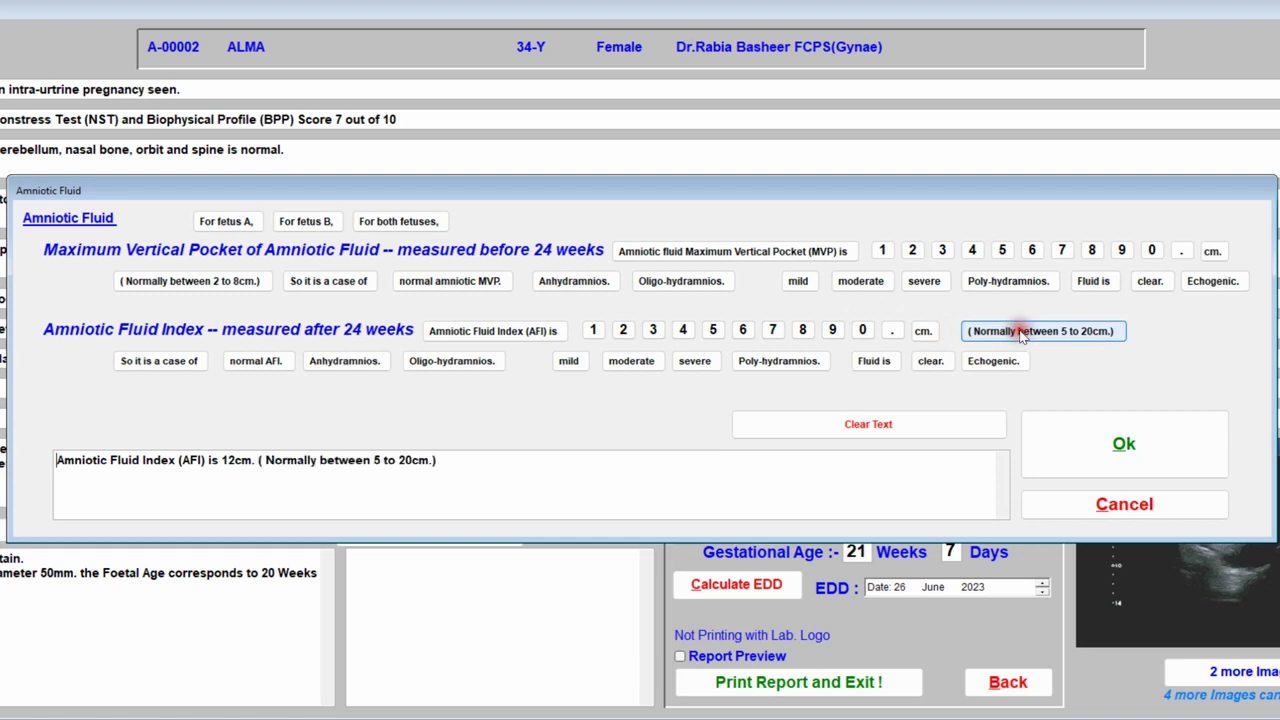
{"action": "left_click", "coordinate": [1080, 437]}
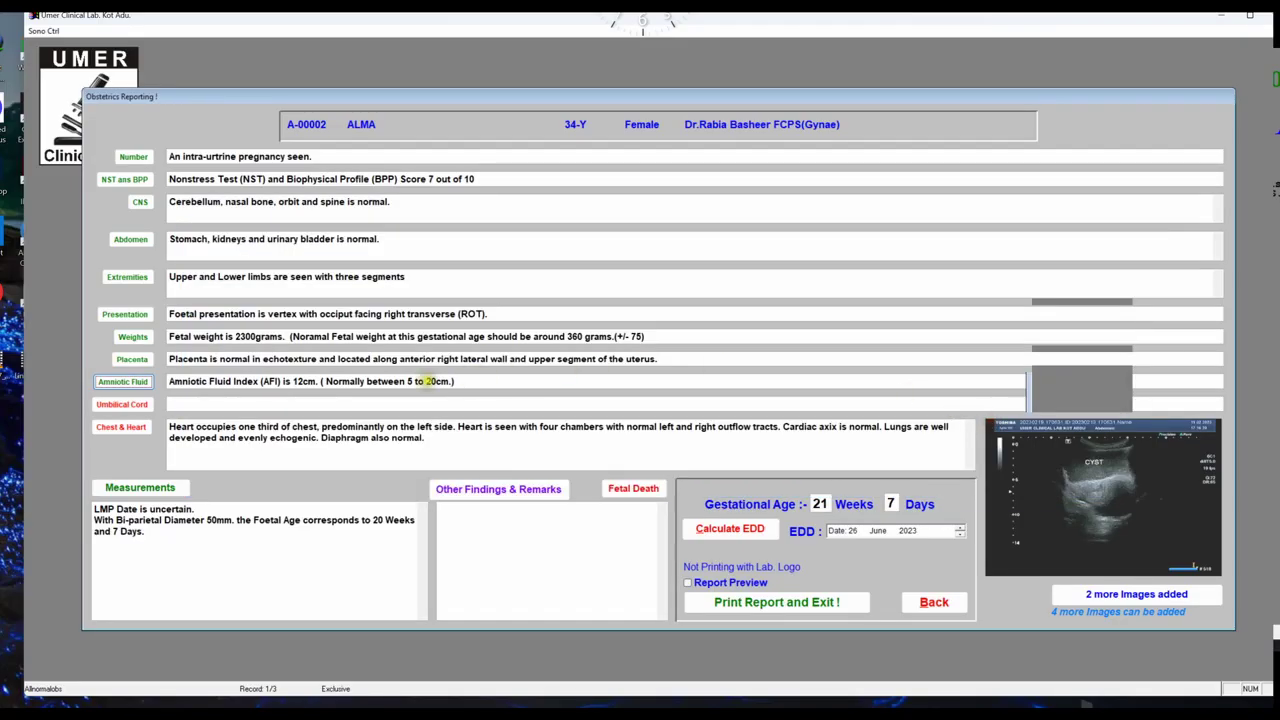
Record a coiled three-vessel umbilical cord with resistive index 0.50 and the normal RI note
{"action": "left_click", "coordinate": [122, 404]}
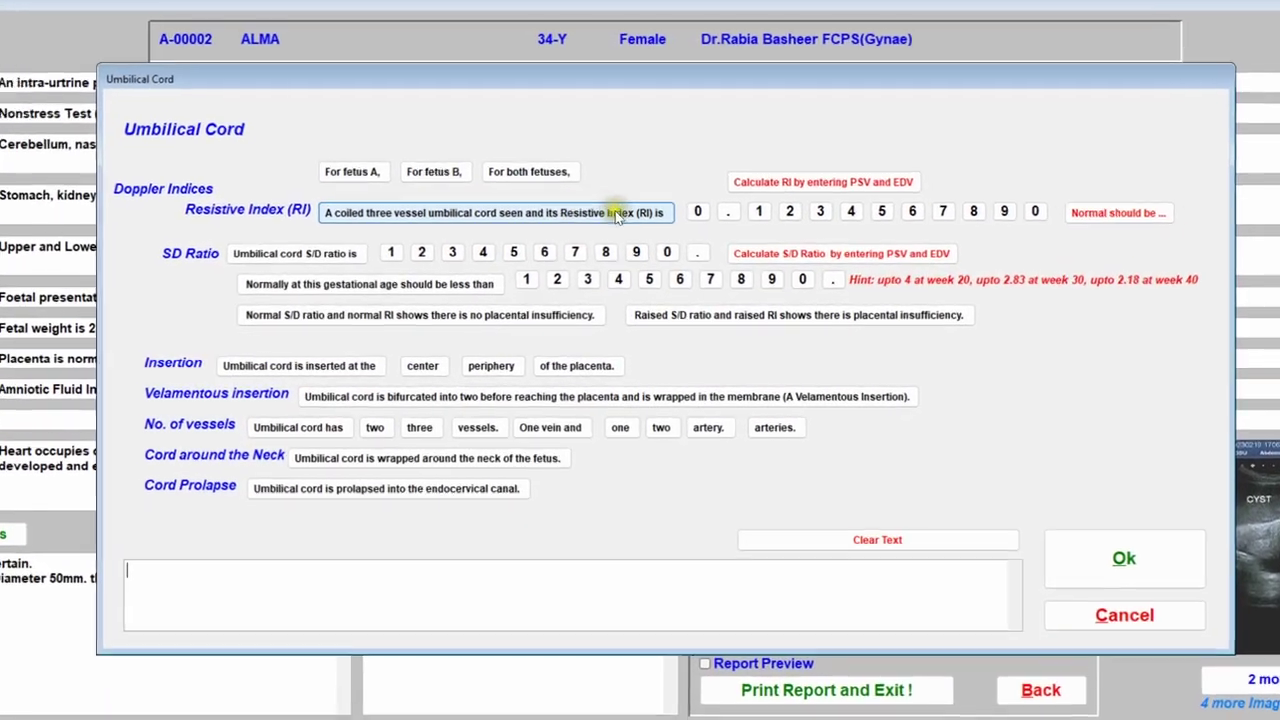
{"action": "left_click", "coordinate": [612, 212]}
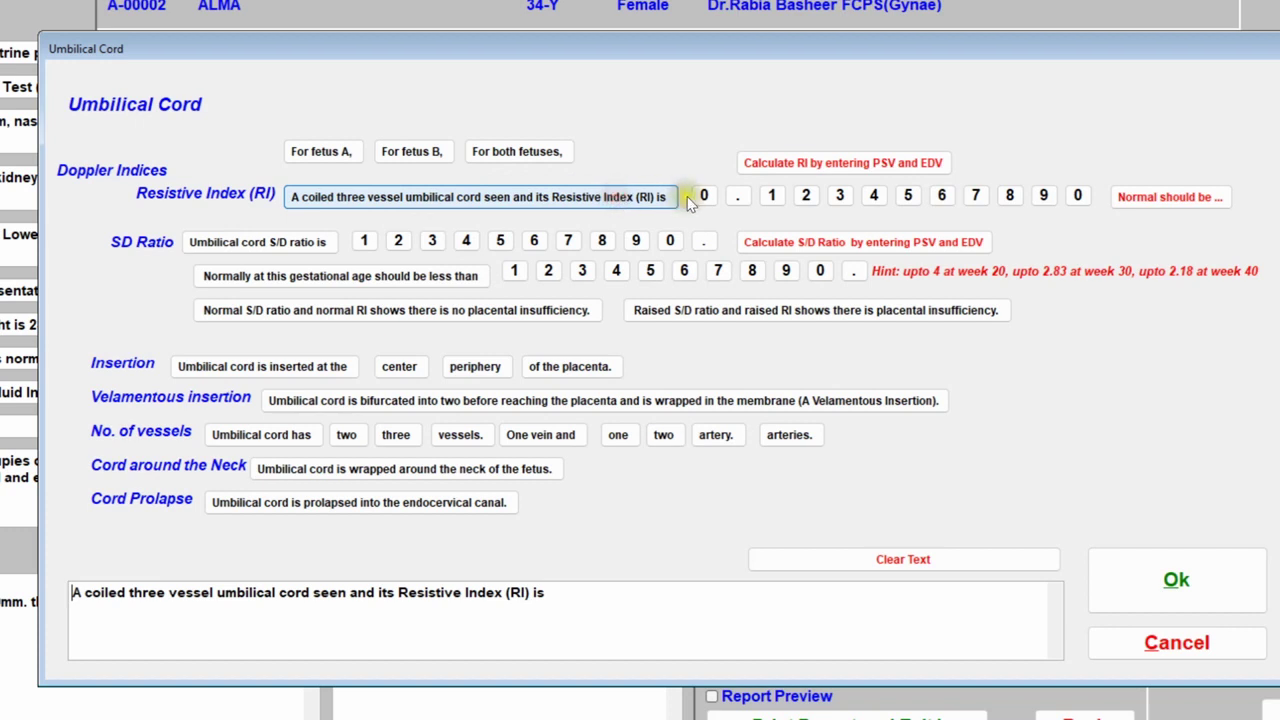
{"action": "left_click", "coordinate": [704, 196]}
{"action": "left_click", "coordinate": [738, 196]}
{"action": "left_click", "coordinate": [908, 196]}
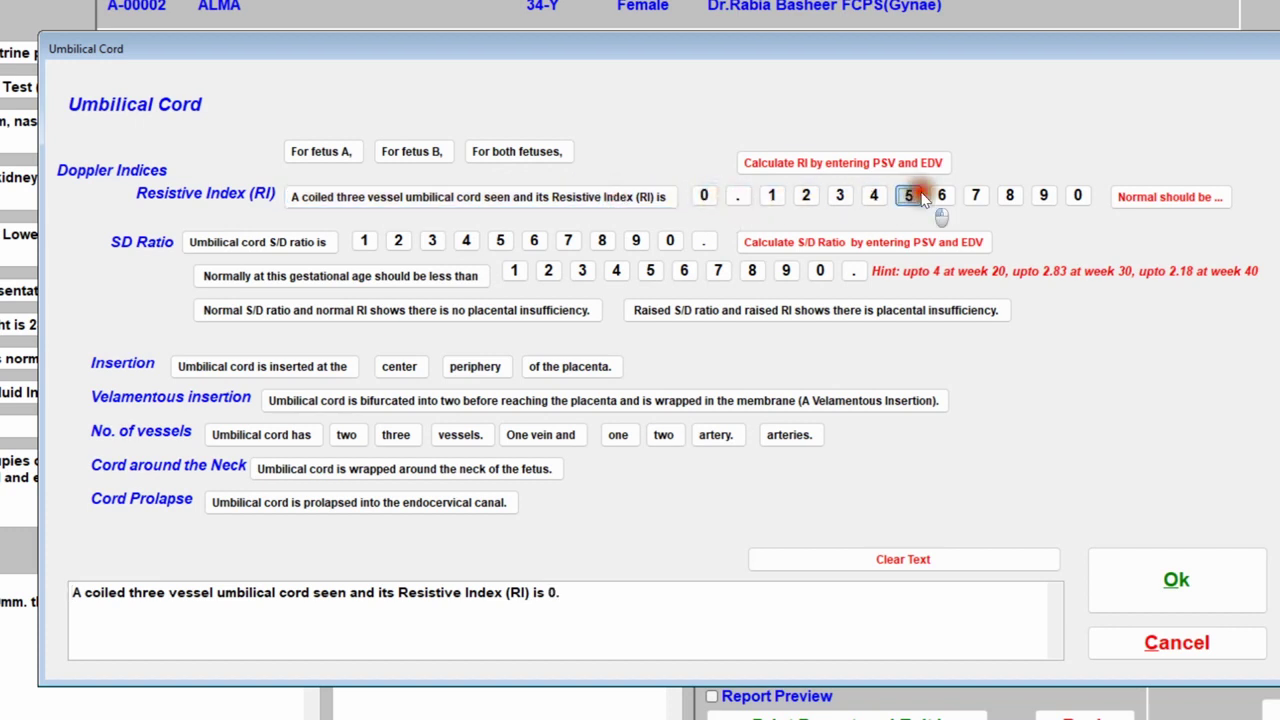
{"action": "left_click", "coordinate": [1078, 196]}
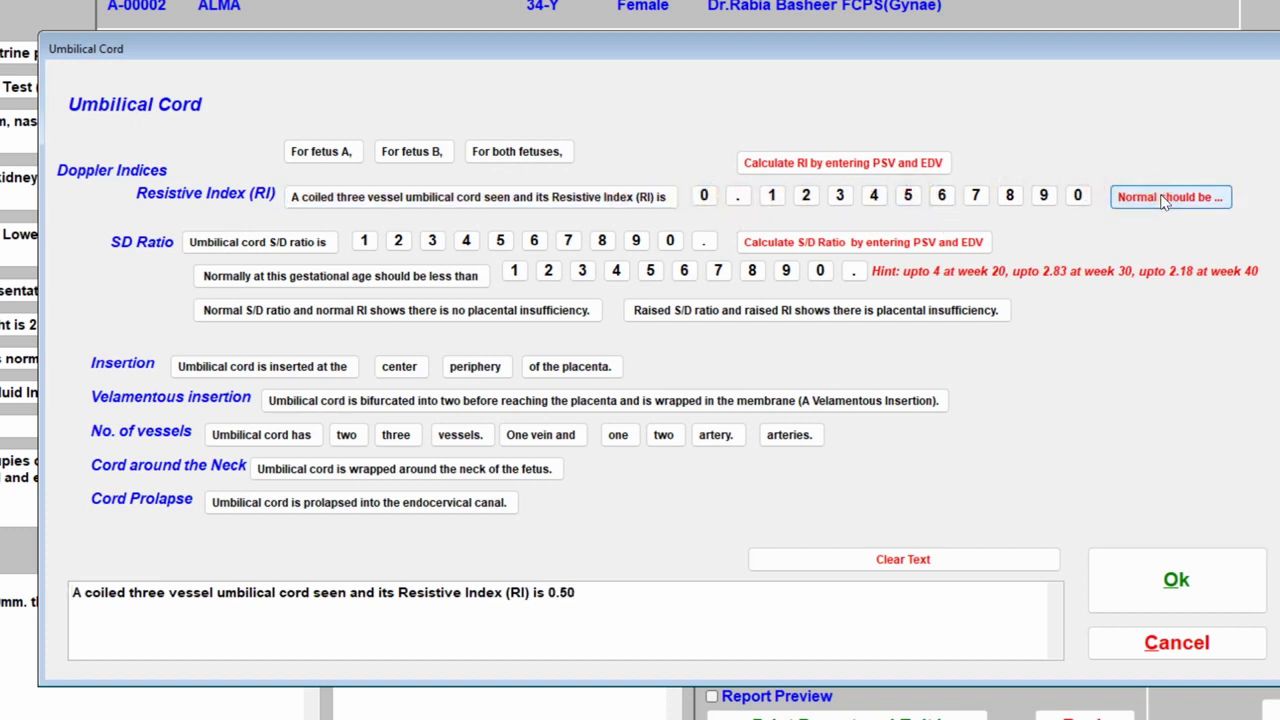
{"action": "left_click", "coordinate": [1165, 198]}
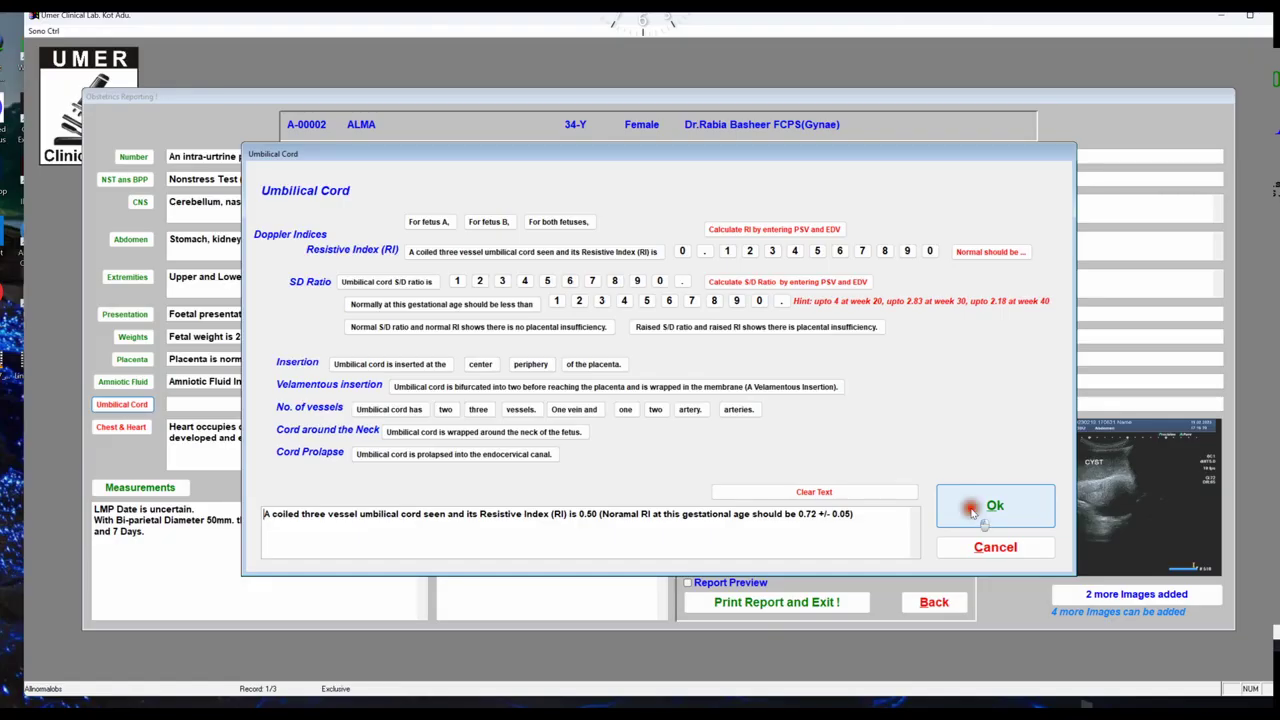
{"action": "left_click", "coordinate": [1176, 580]}
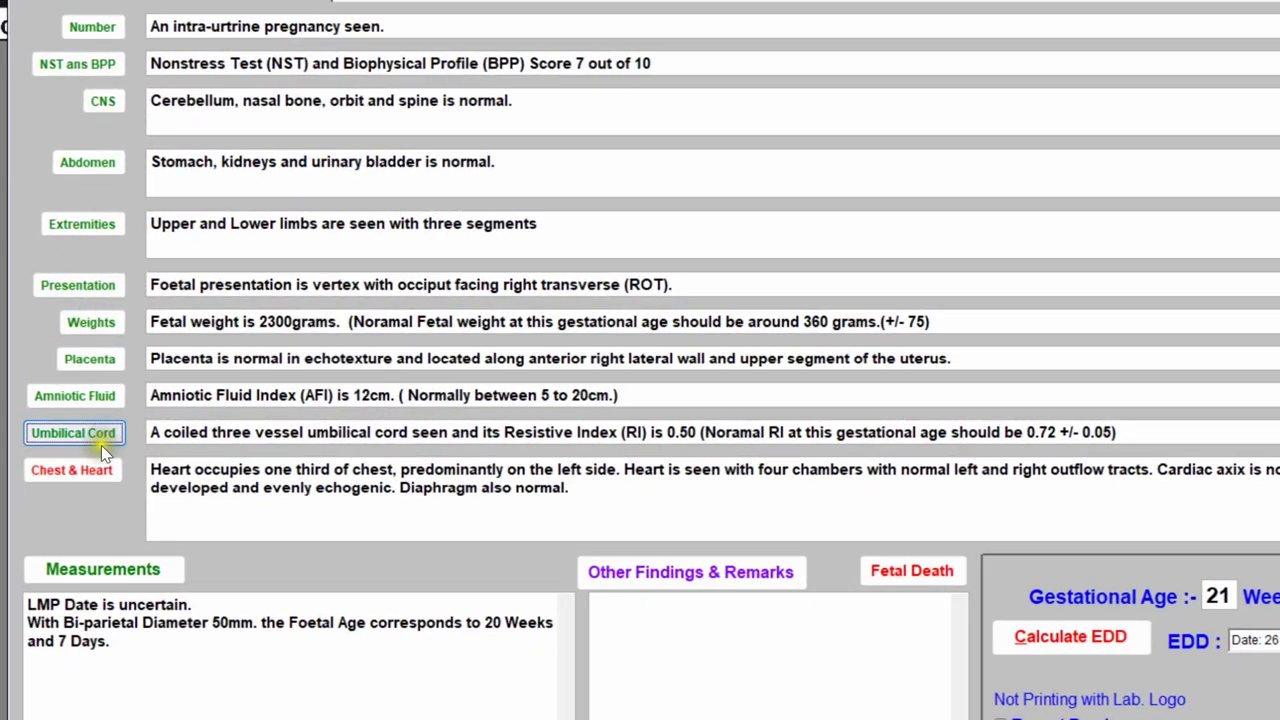
{"action": "left_click", "coordinate": [102, 470]}
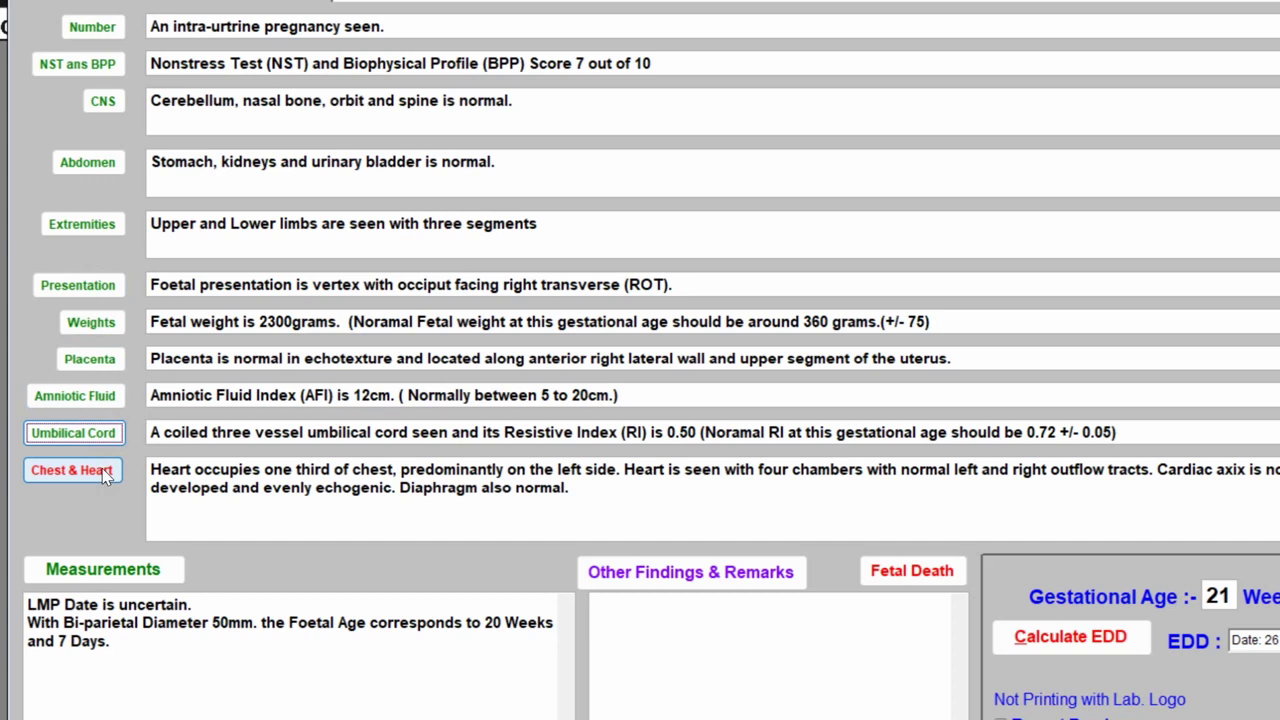
Add fetal heart rate 140 beats/min, normally 120 to 180, rhythm regular, to the chest finding
{"action": "left_click", "coordinate": [103, 468]}
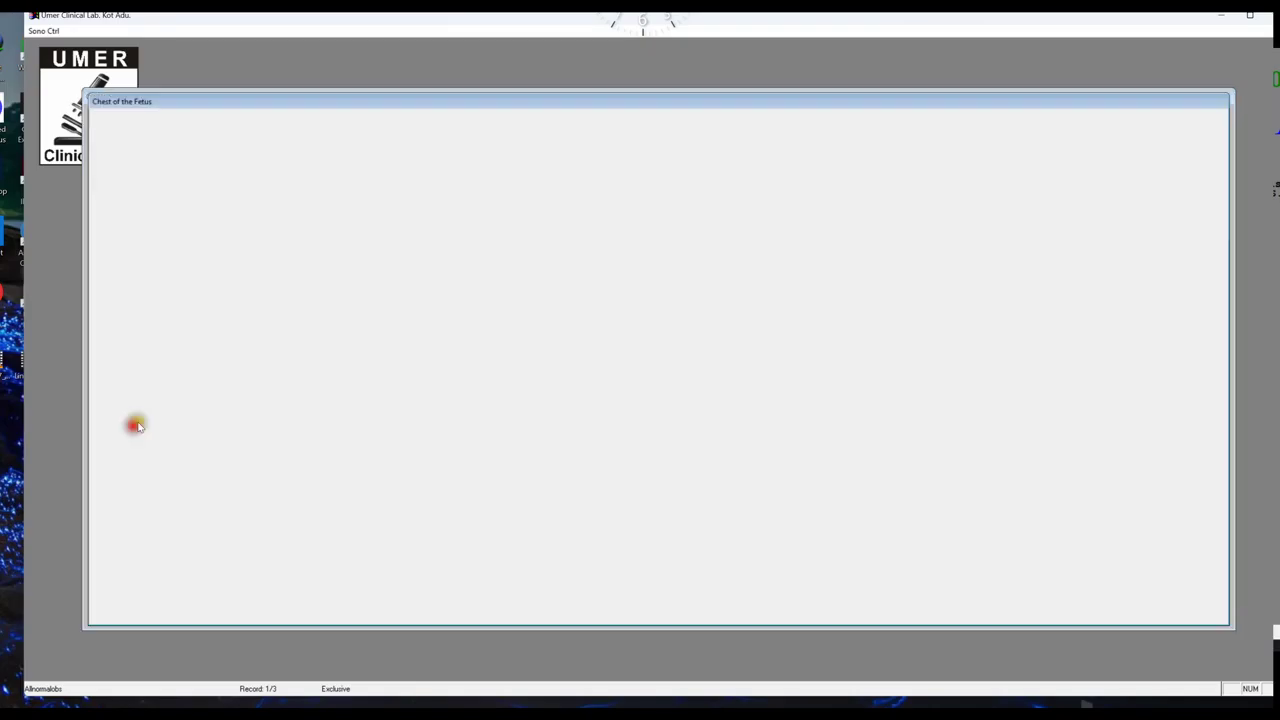
{"action": "left_click", "coordinate": [212, 167]}
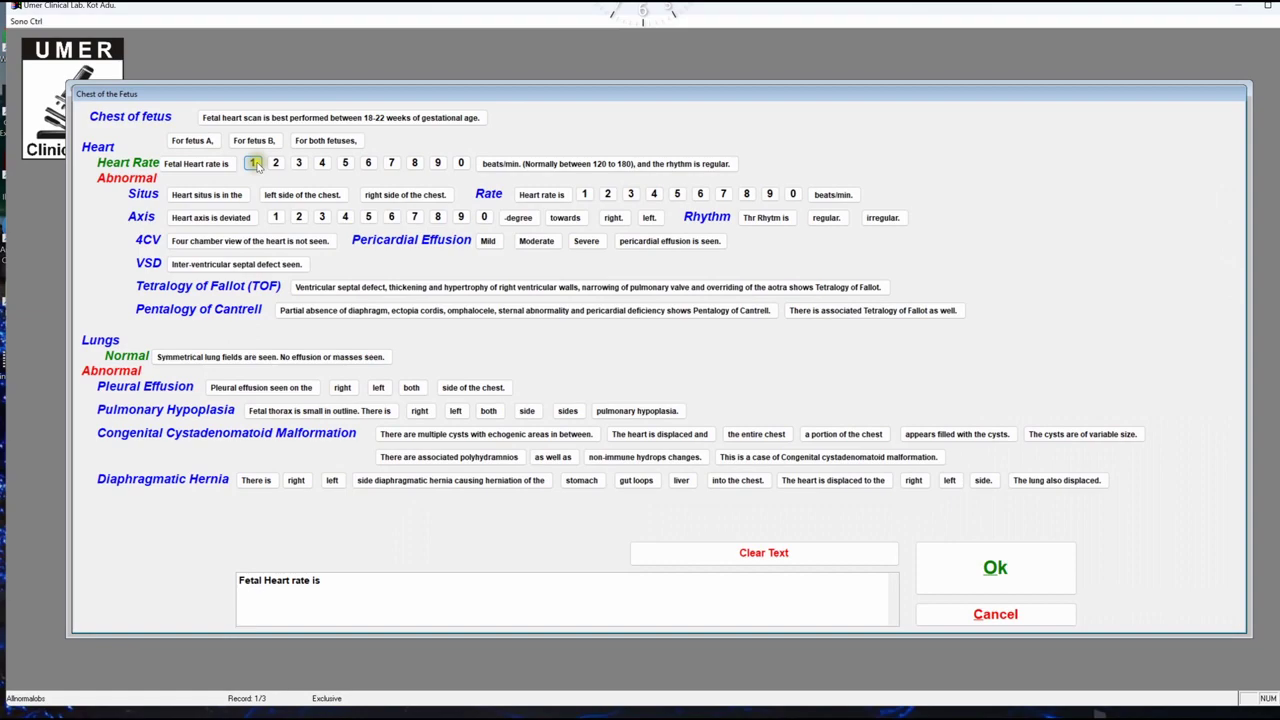
{"action": "left_click", "coordinate": [253, 163]}
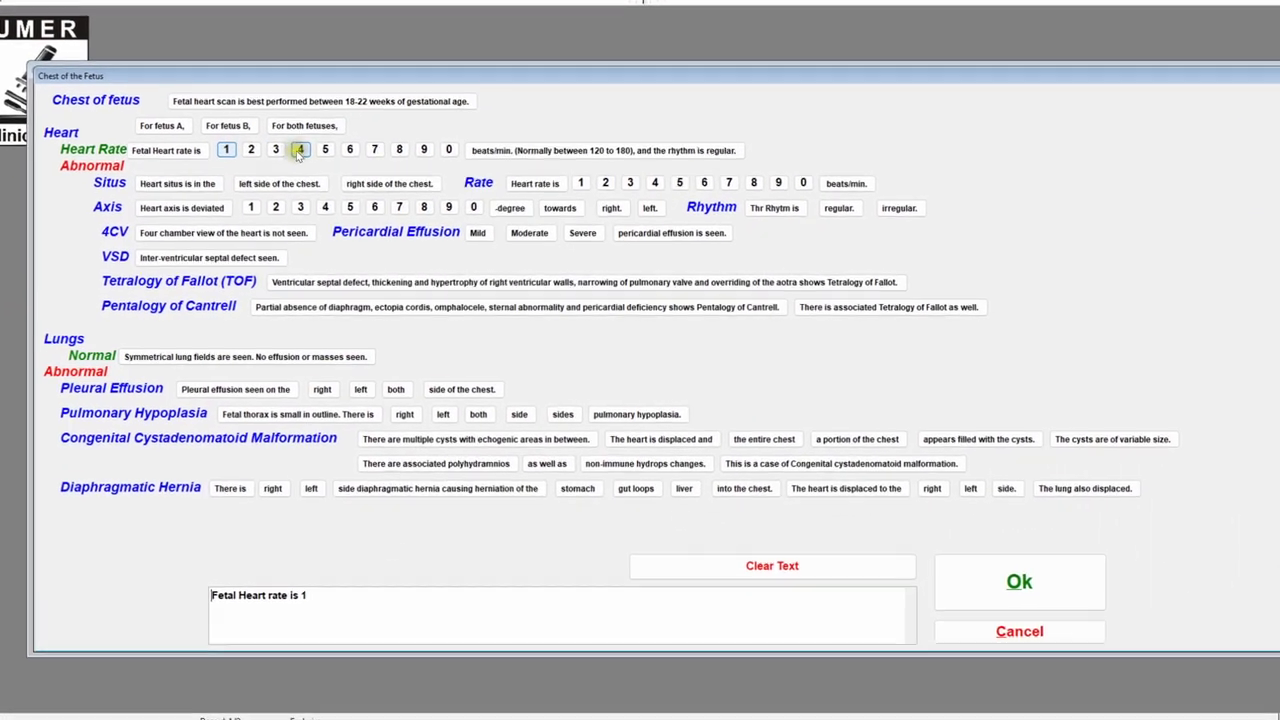
{"action": "left_click", "coordinate": [322, 163]}
{"action": "left_click", "coordinate": [436, 138]}
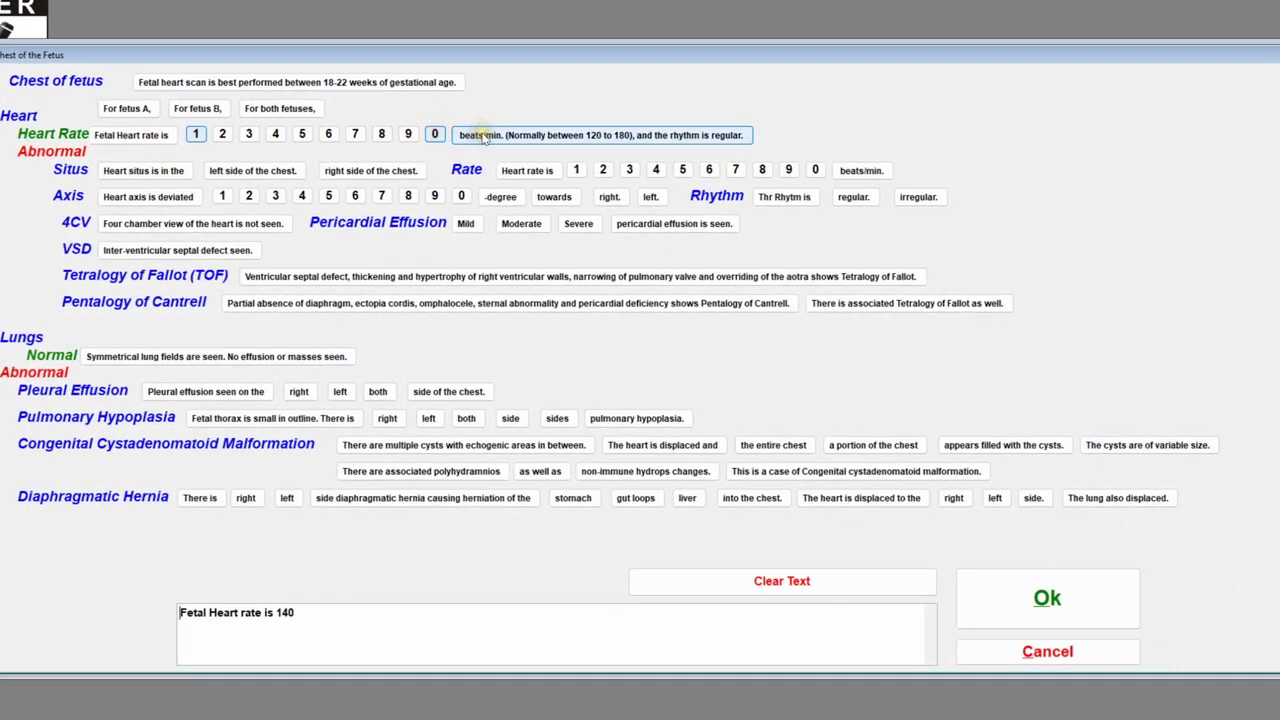
{"action": "left_click", "coordinate": [478, 139]}
{"action": "left_click", "coordinate": [813, 501]}
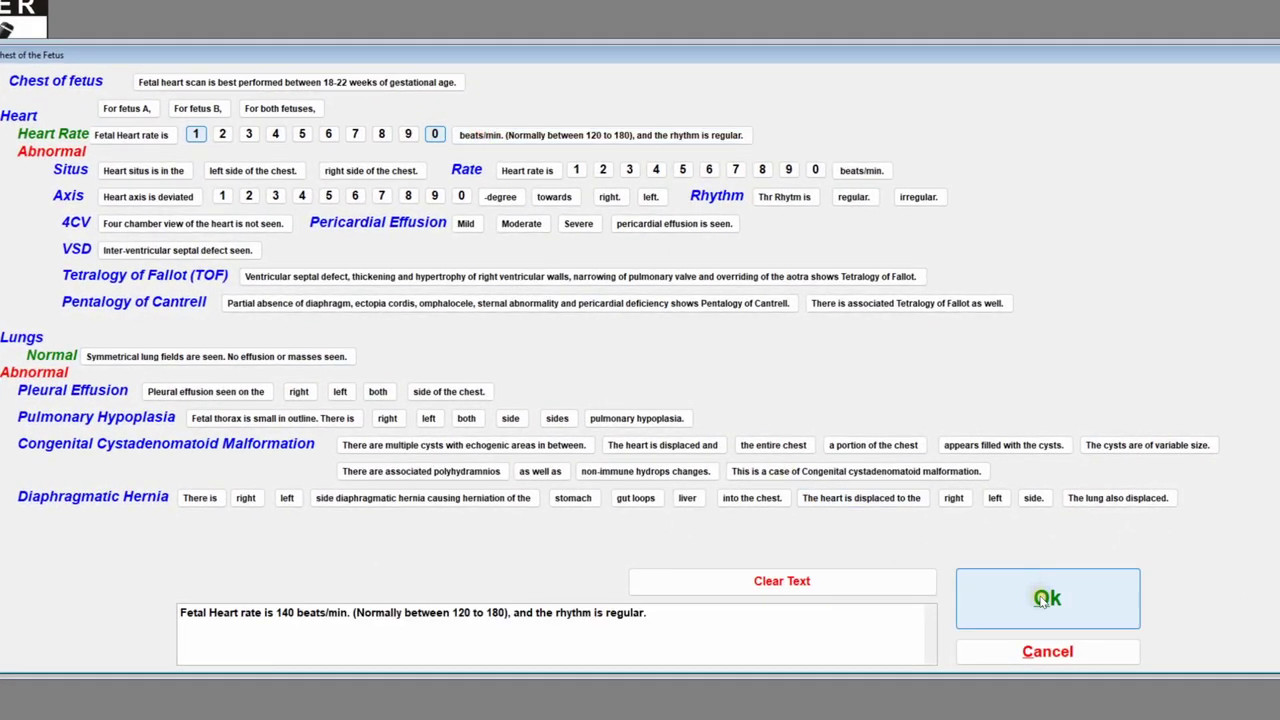
{"action": "left_click", "coordinate": [1030, 595]}
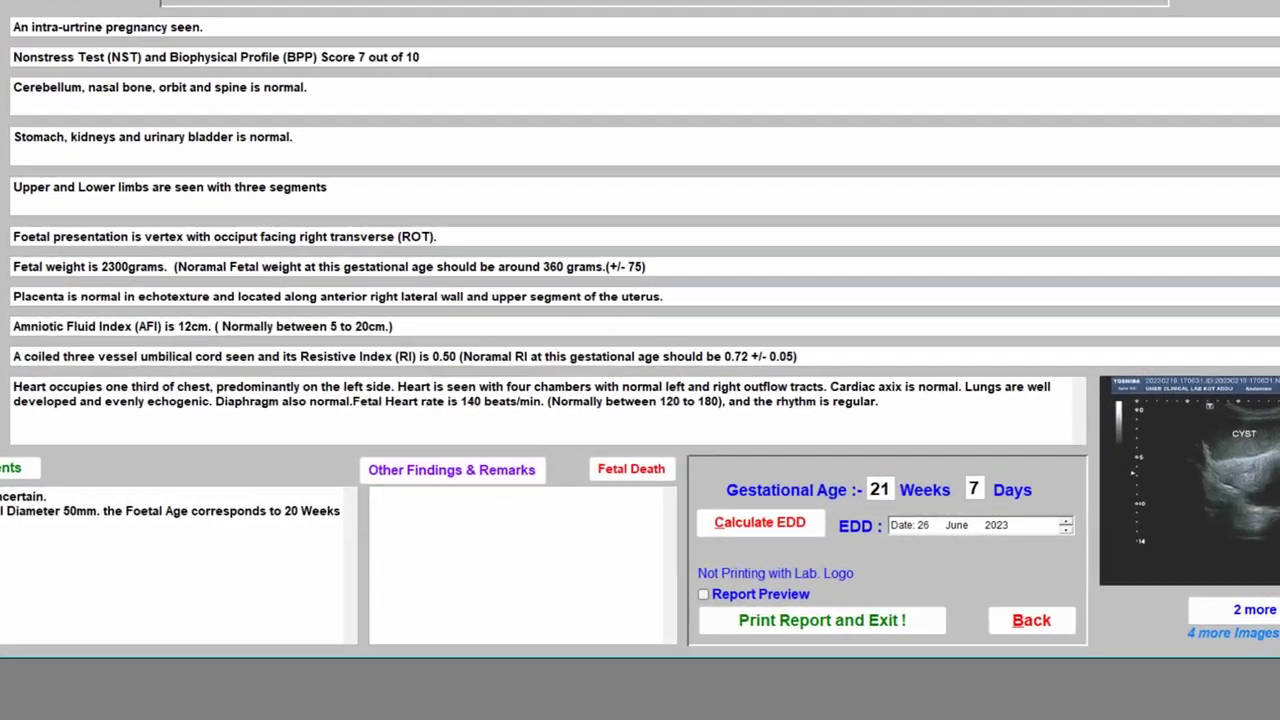
Enter the remark 'additional remark' and generate the report with Report Preview enabled
{"action": "type", "text": "additiona"}
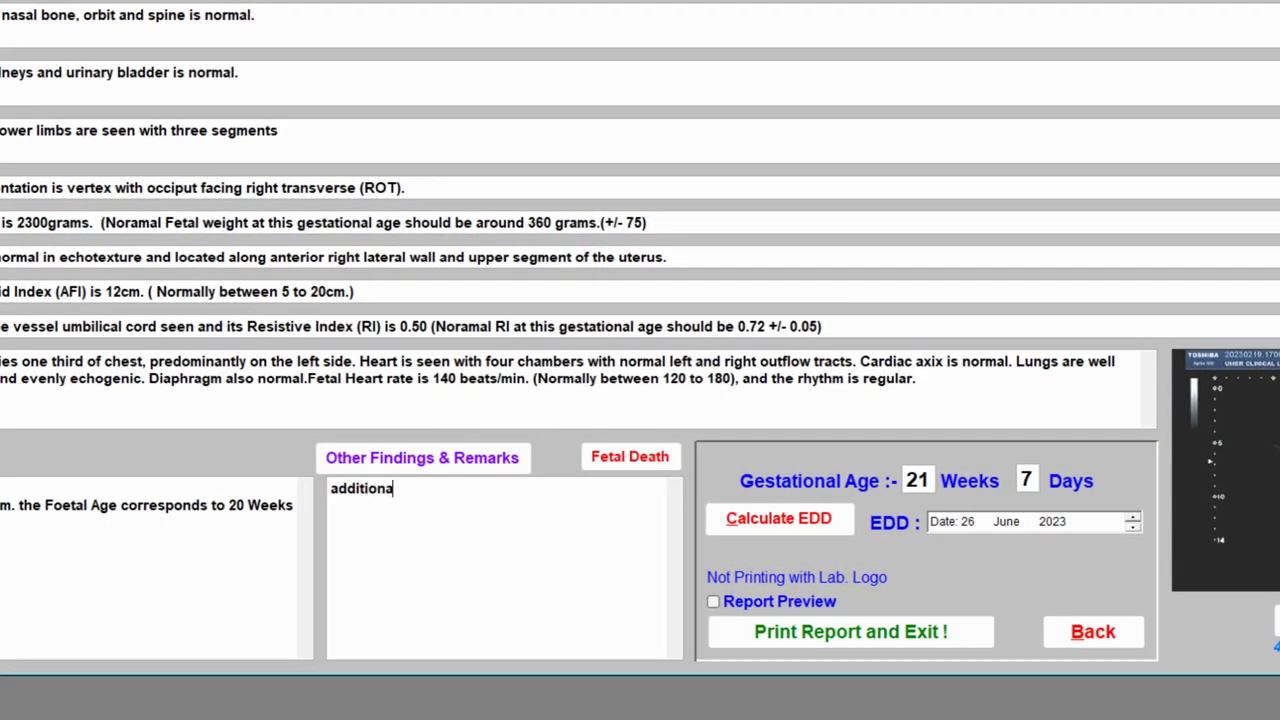
{"action": "type", "text": "l remark"}
{"action": "left_click", "coordinate": [760, 606]}
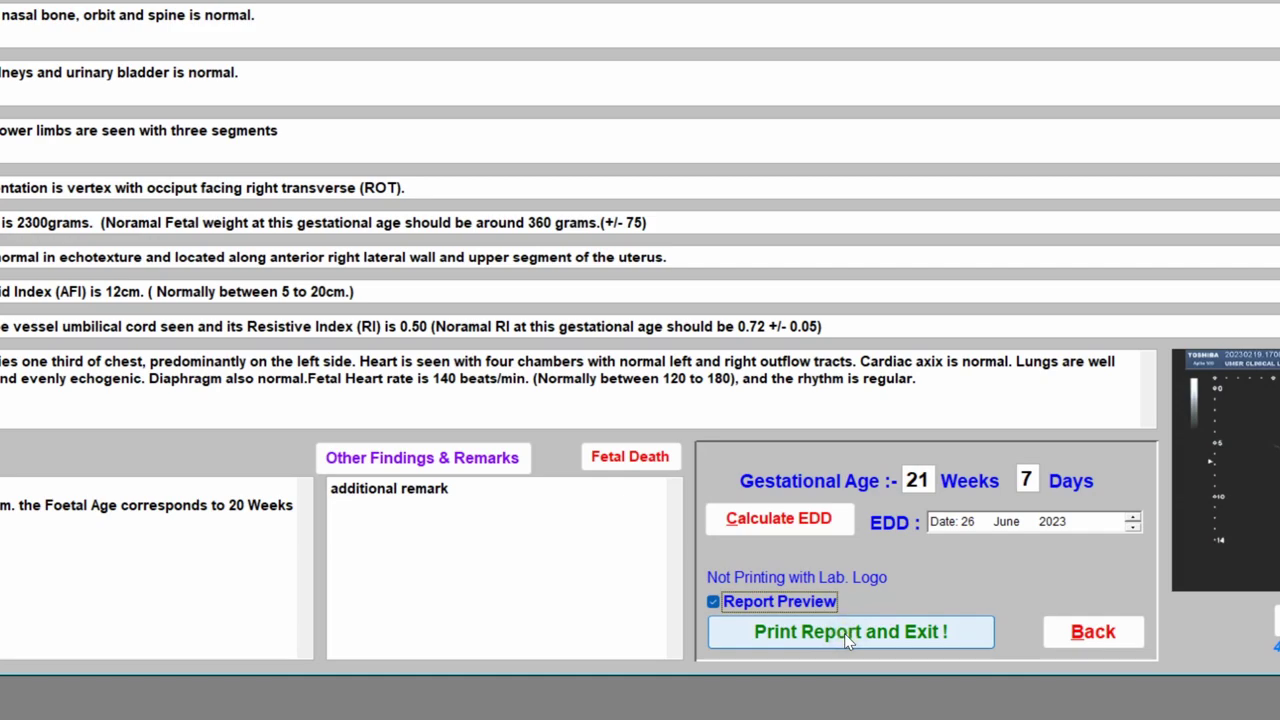
{"action": "left_click", "coordinate": [887, 640]}
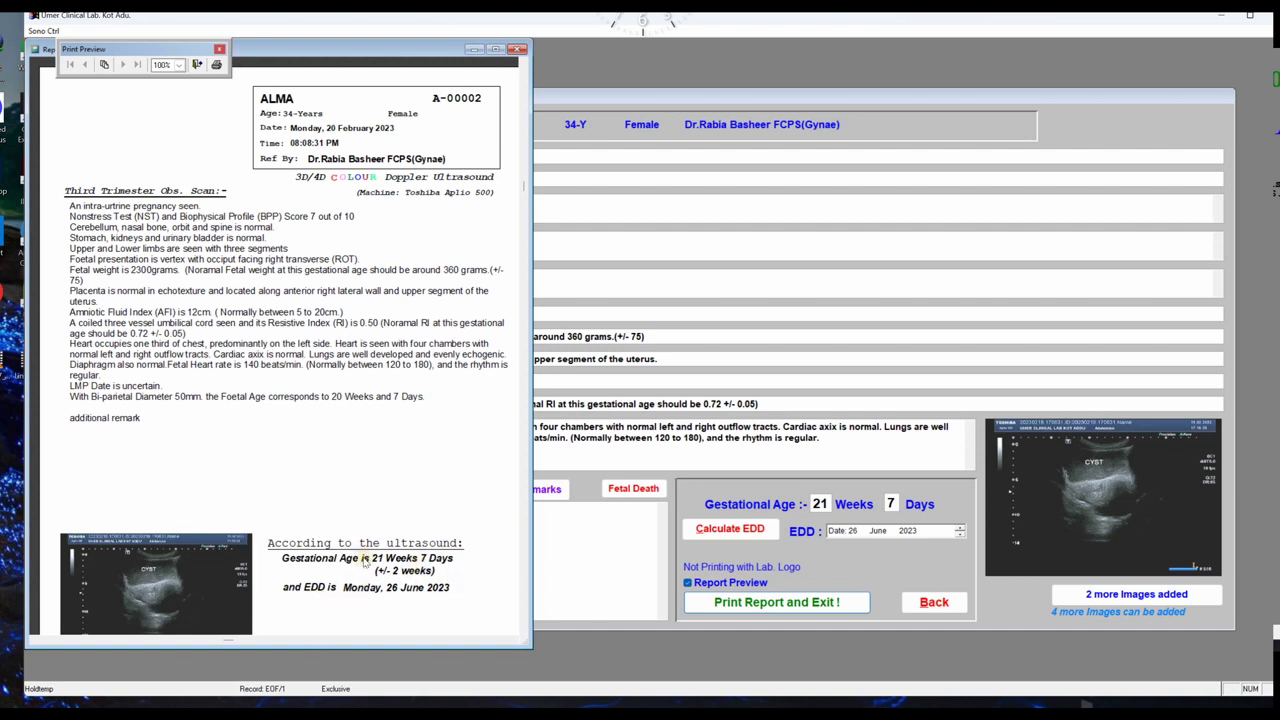
Review the report preview and its More Images kidney page, then close the preview
{"action": "scroll", "coordinate": [365, 562], "scroll_direction": "down", "scroll_amount": 1}
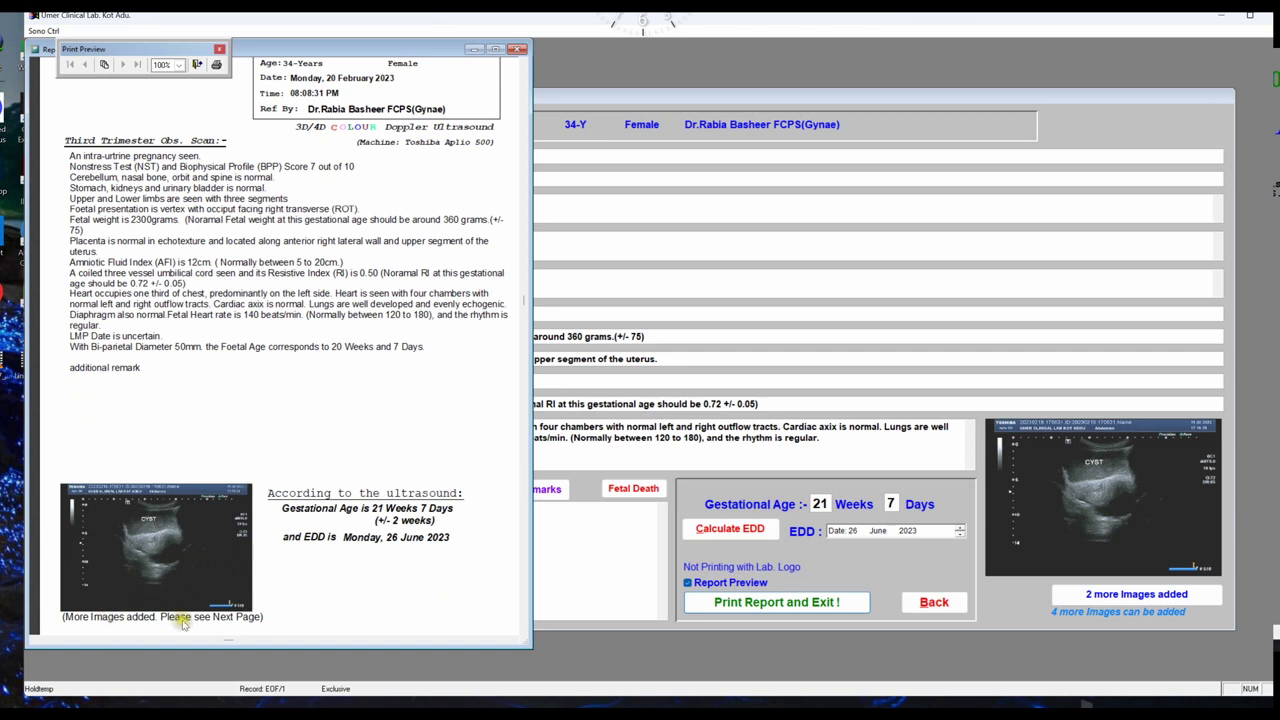
{"action": "scroll", "coordinate": [247, 467], "scroll_direction": "up", "scroll_amount": 1}
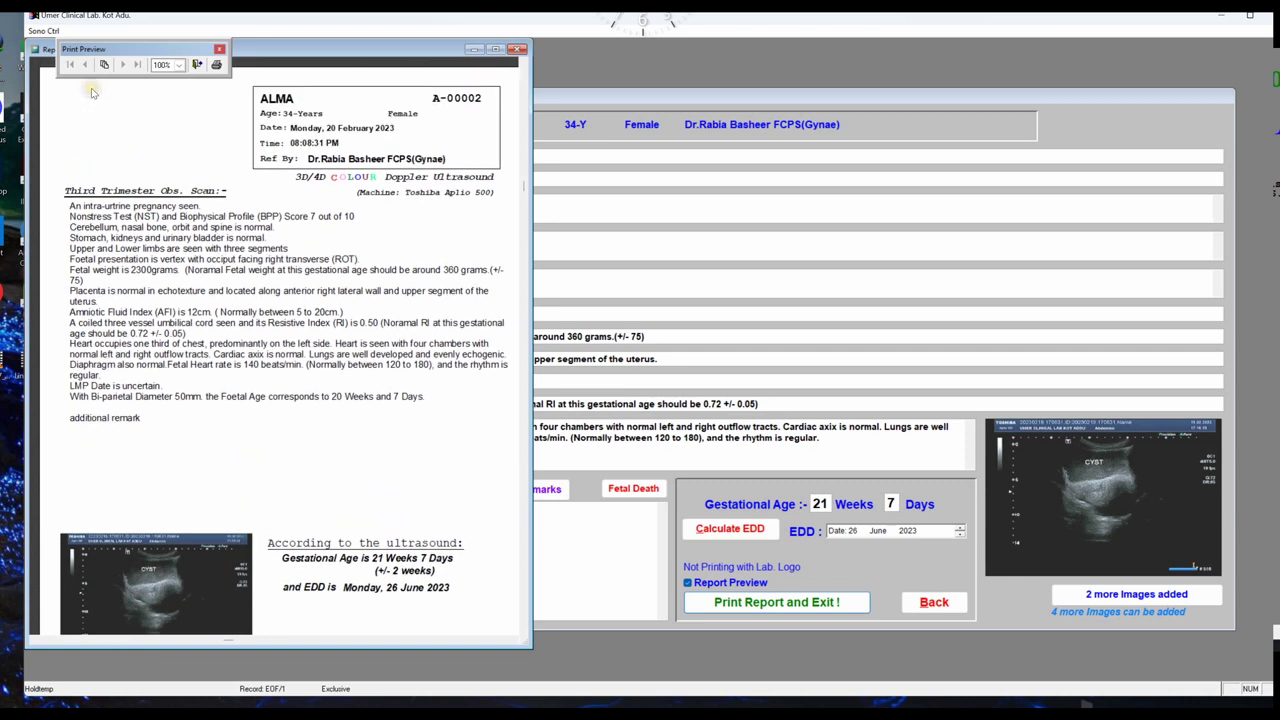
{"action": "left_click", "coordinate": [197, 64]}
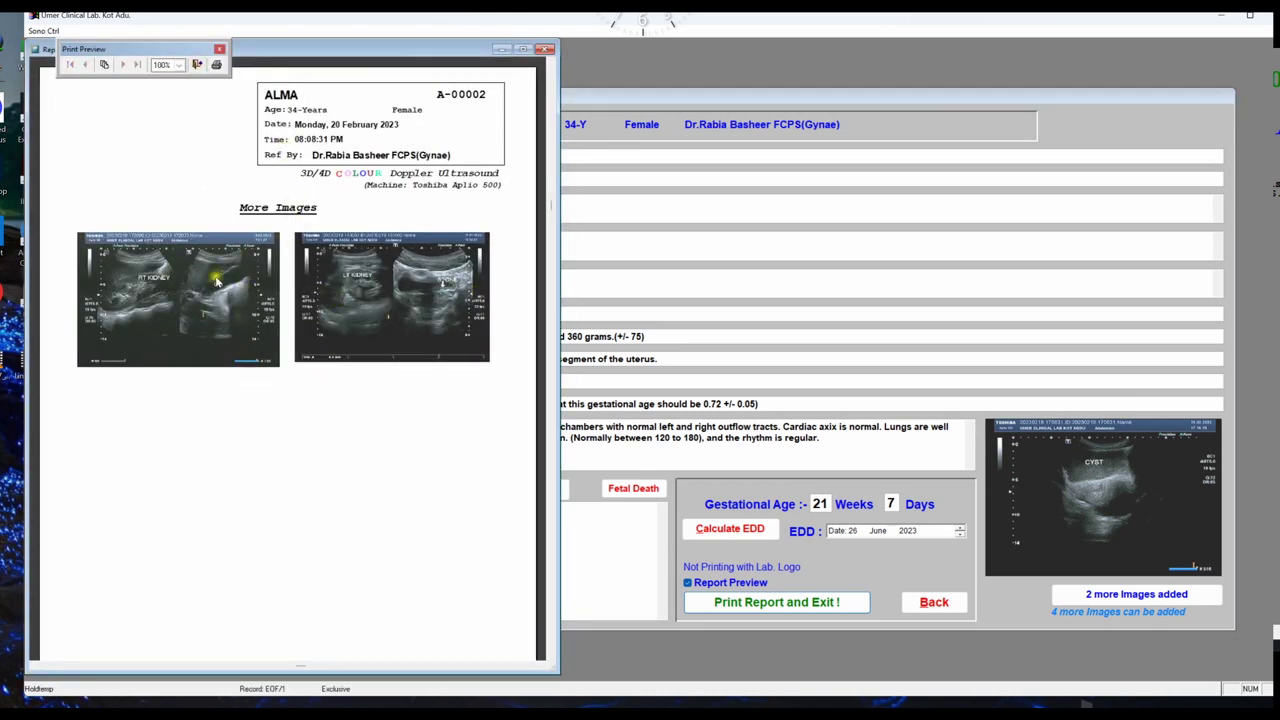
{"action": "scroll", "coordinate": [221, 282], "scroll_direction": "down", "scroll_amount": 1}
{"action": "scroll", "coordinate": [221, 280], "scroll_direction": "up", "scroll_amount": 2}
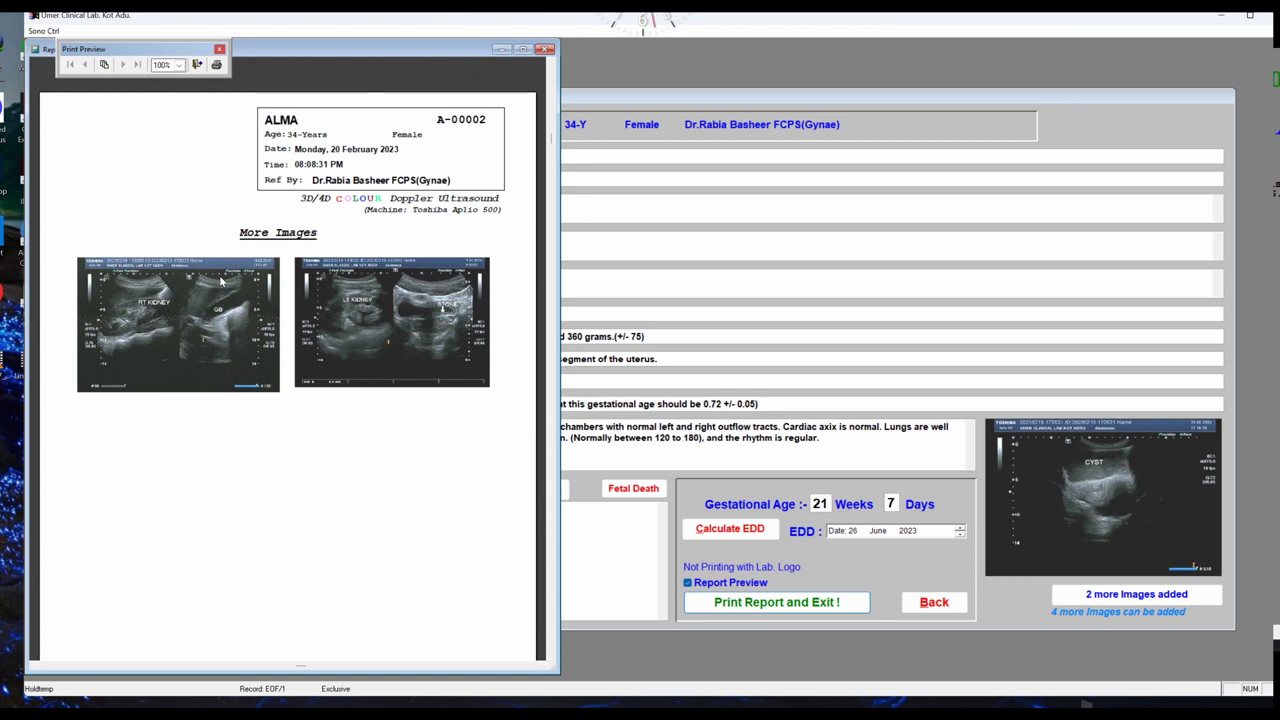
{"action": "key", "text": "Escape"}
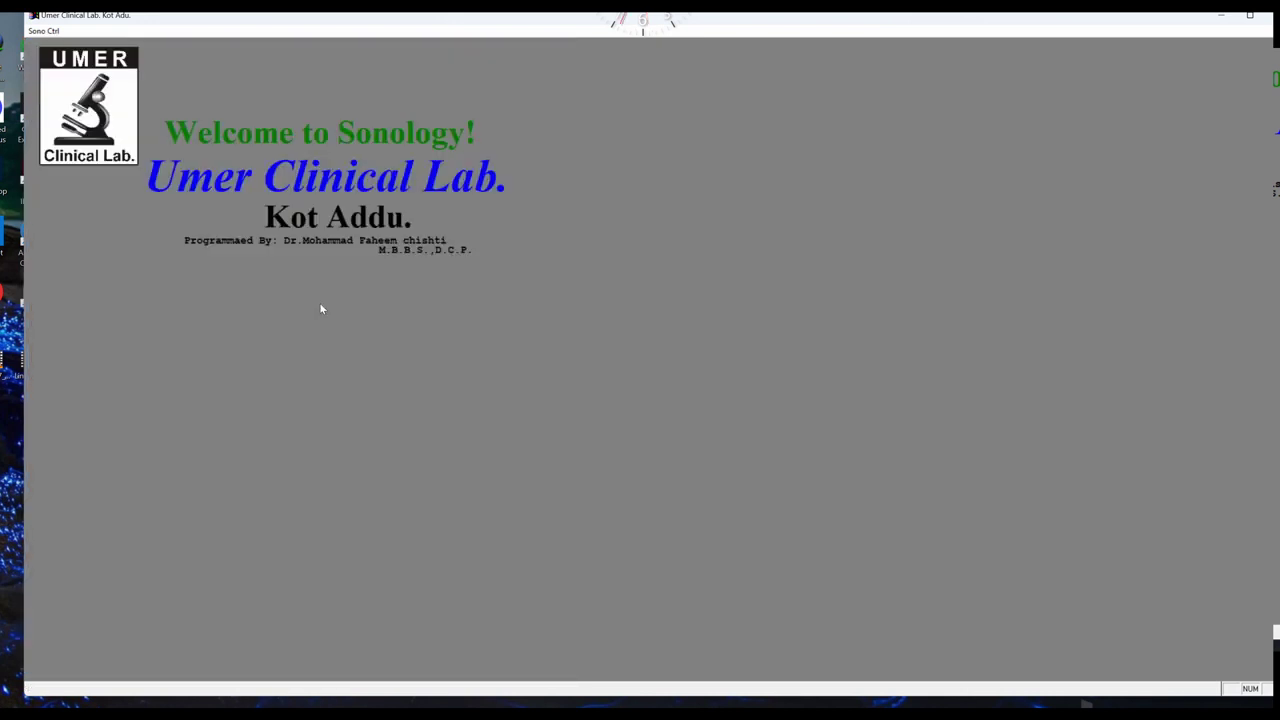